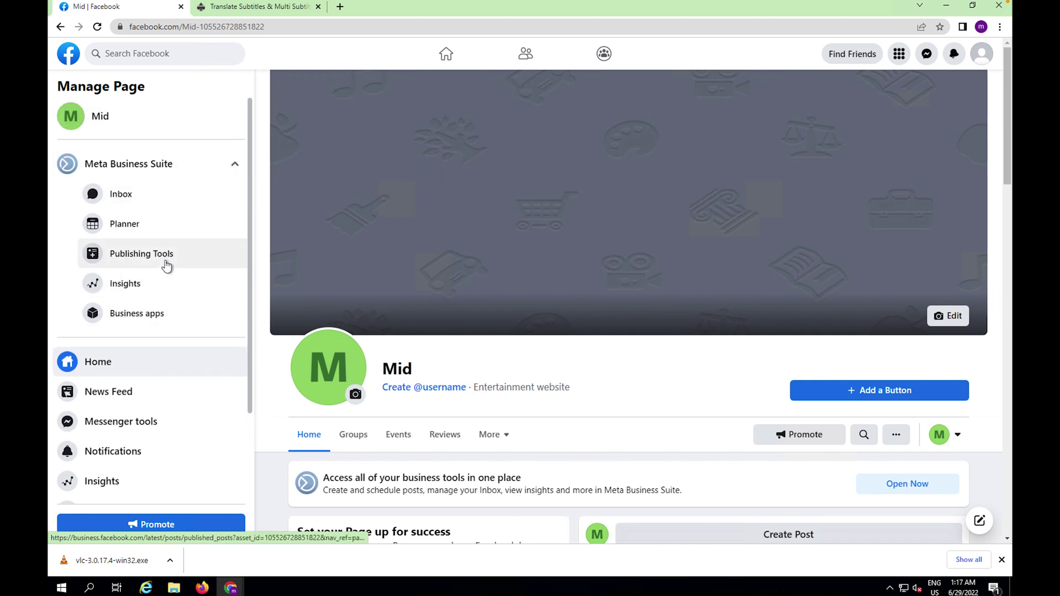
- Open the Mid page's Meta Business Suite from the Facebook home feed and launch Creator Studio from its full tool list
left_click(68, 58)
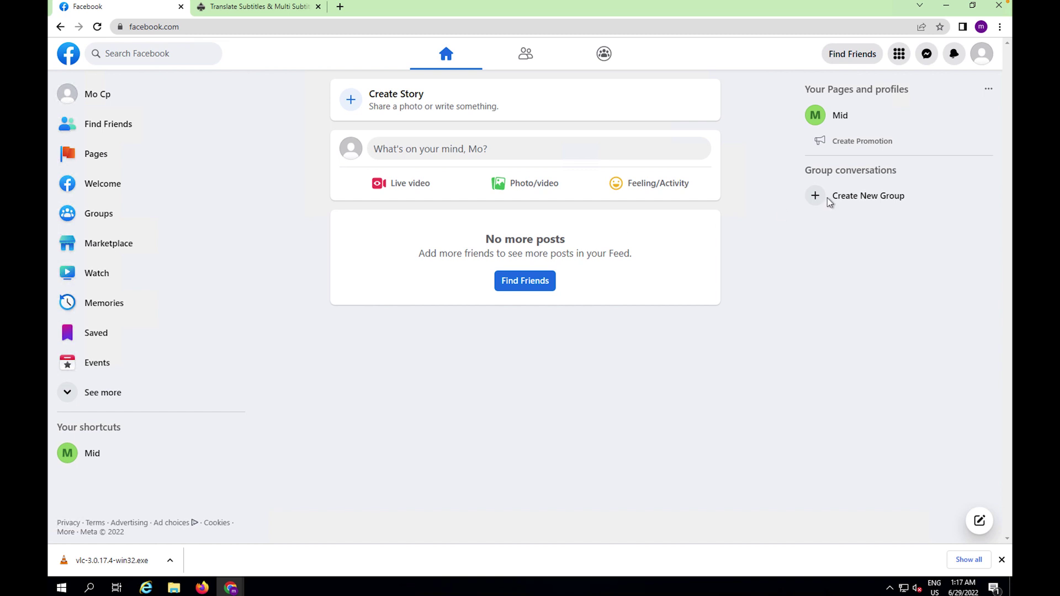
left_click(840, 115)
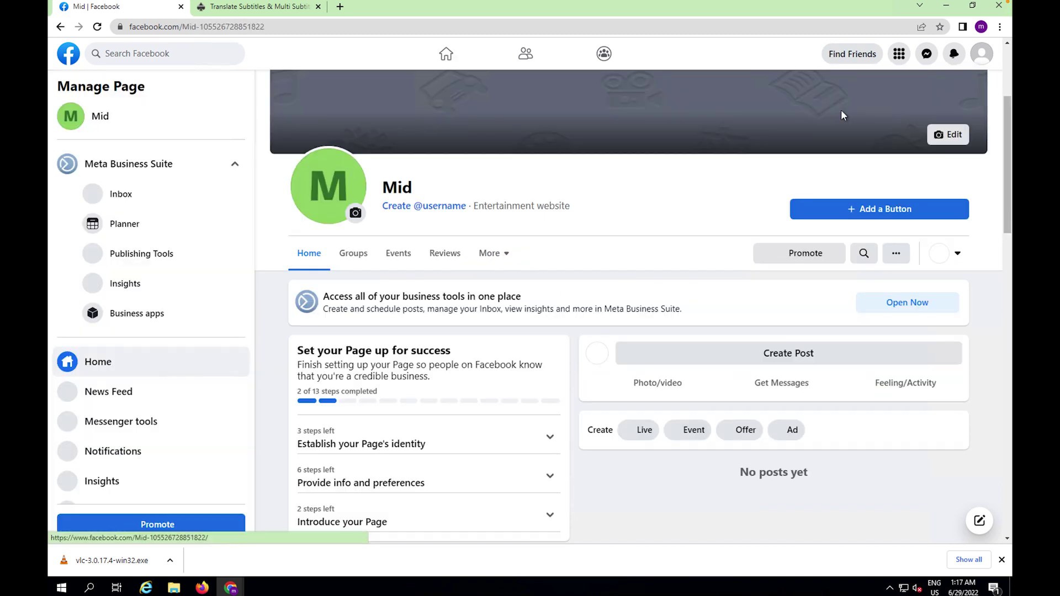
left_click(153, 255)
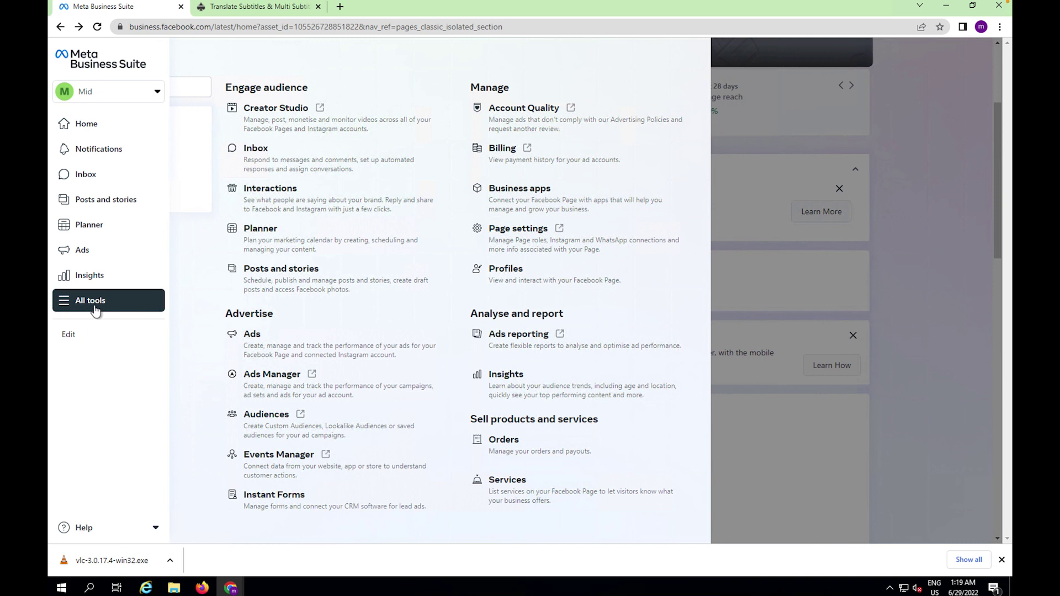
left_click(276, 113)
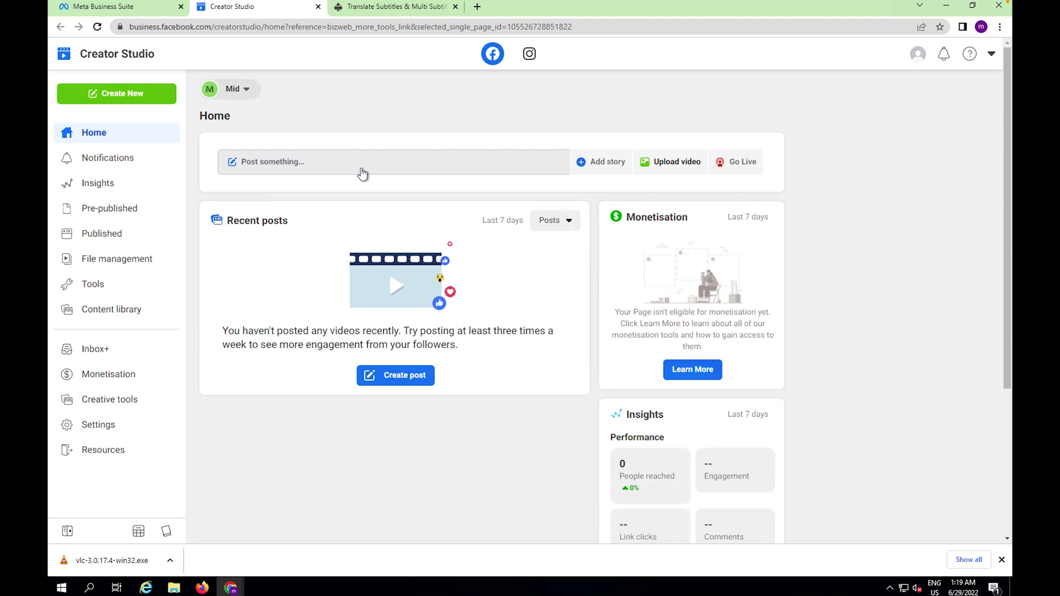
left_click(478, 7)
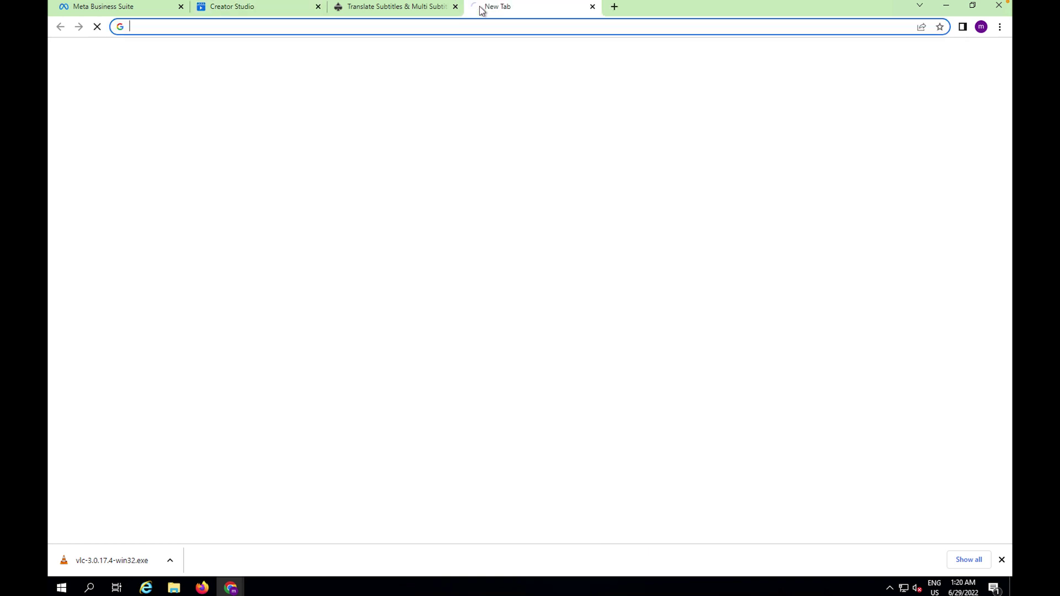
left_click(489, 27)
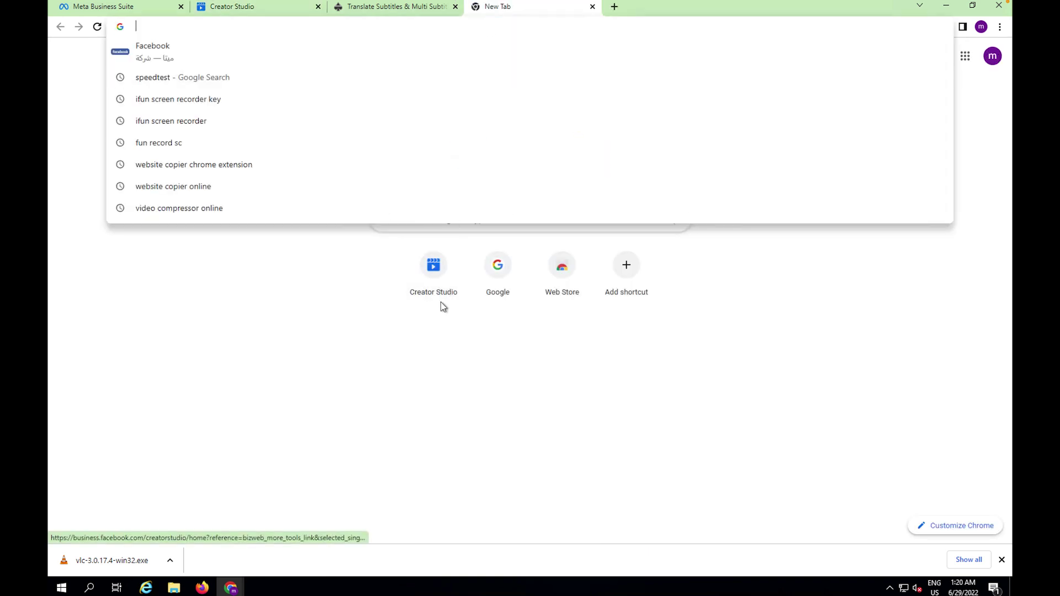
left_click(384, 322)
left_click(266, 8)
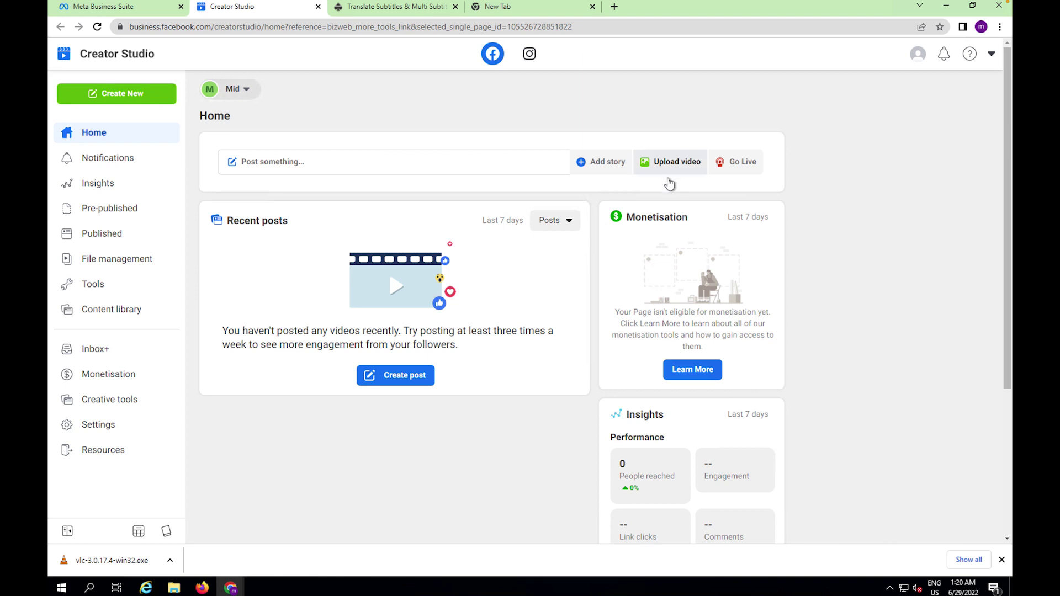
- Start a multiple-video upload with all three MP4 files from the desktop's New folder
left_click(674, 173)
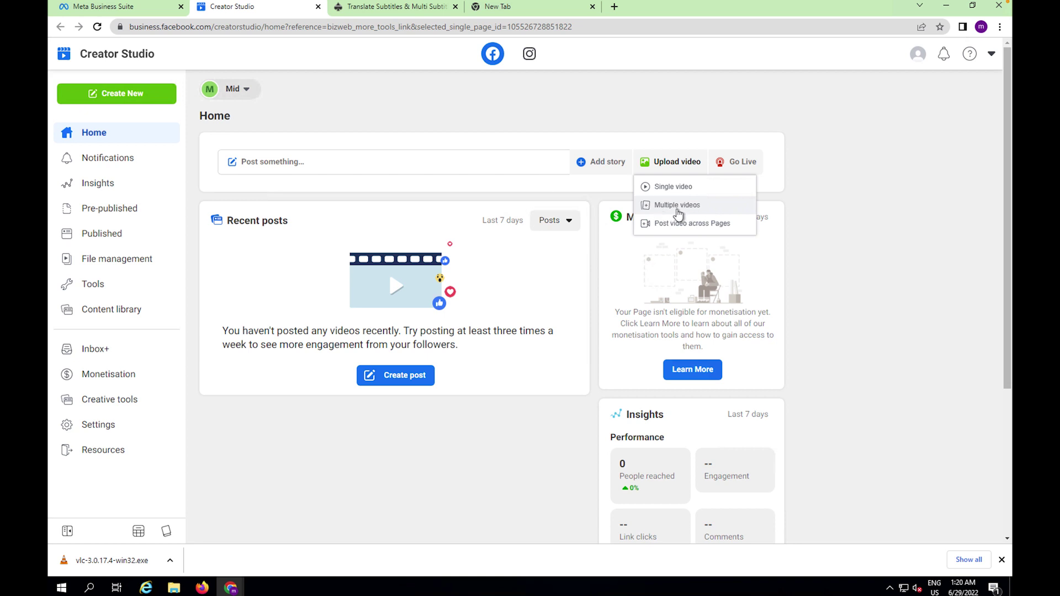
left_click(678, 208)
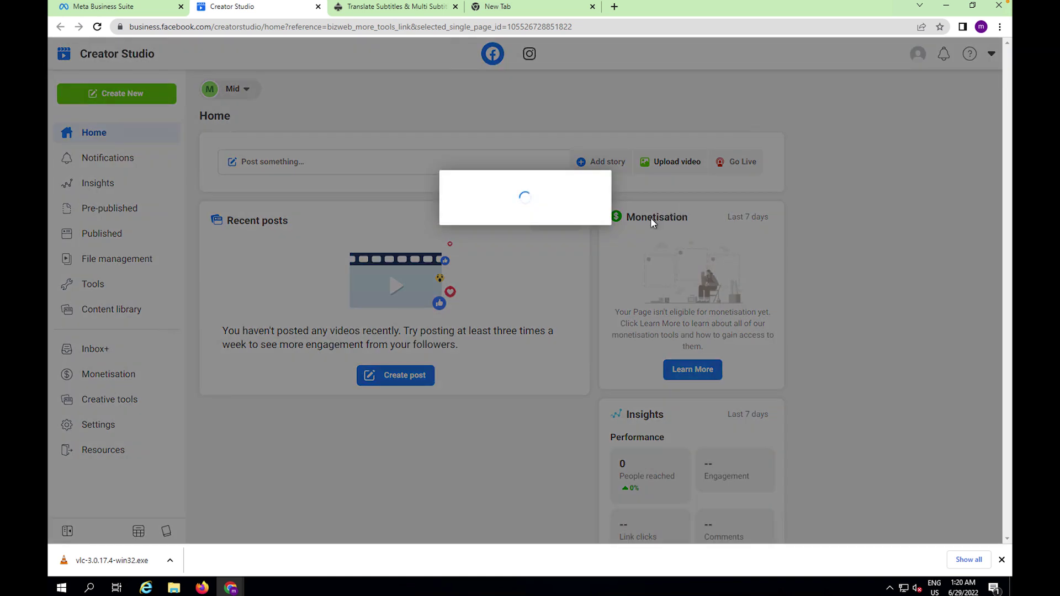
left_click(600, 237)
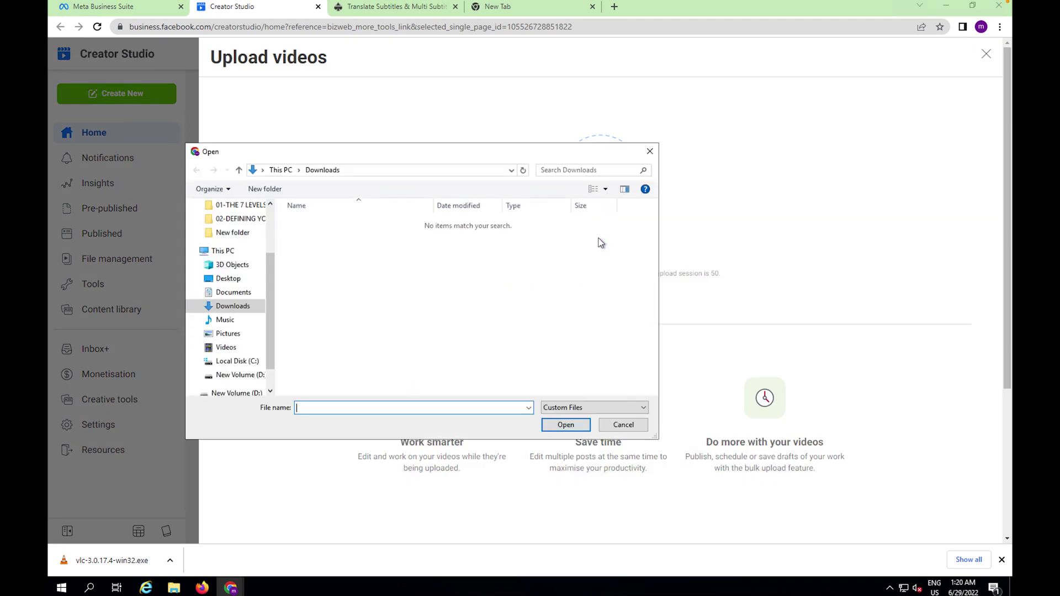
left_click_drag(267, 331, 267, 267)
left_click(232, 311)
left_click_drag(397, 284, 342, 222)
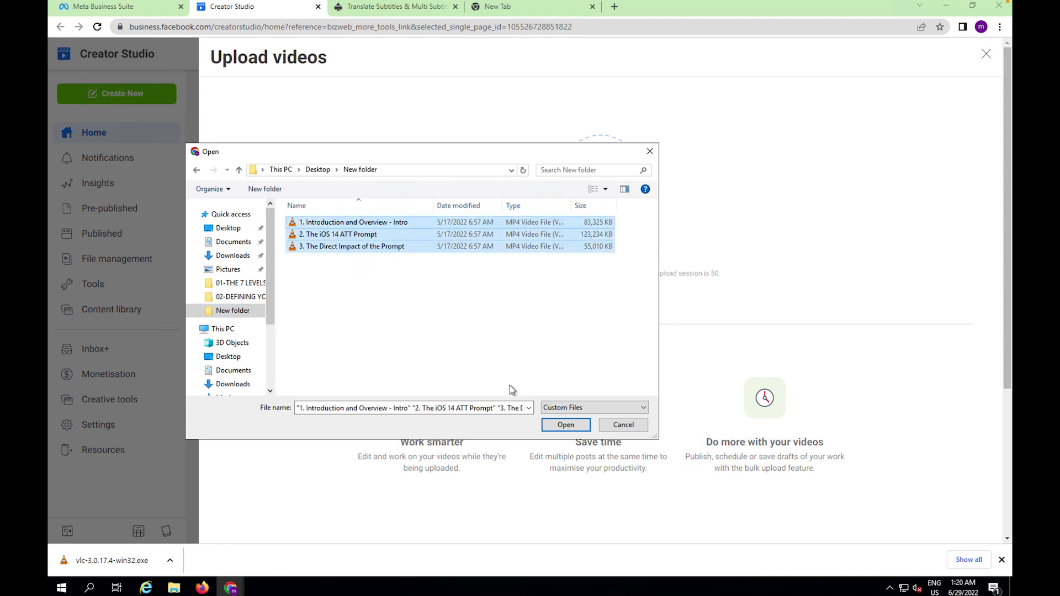
left_click(565, 424)
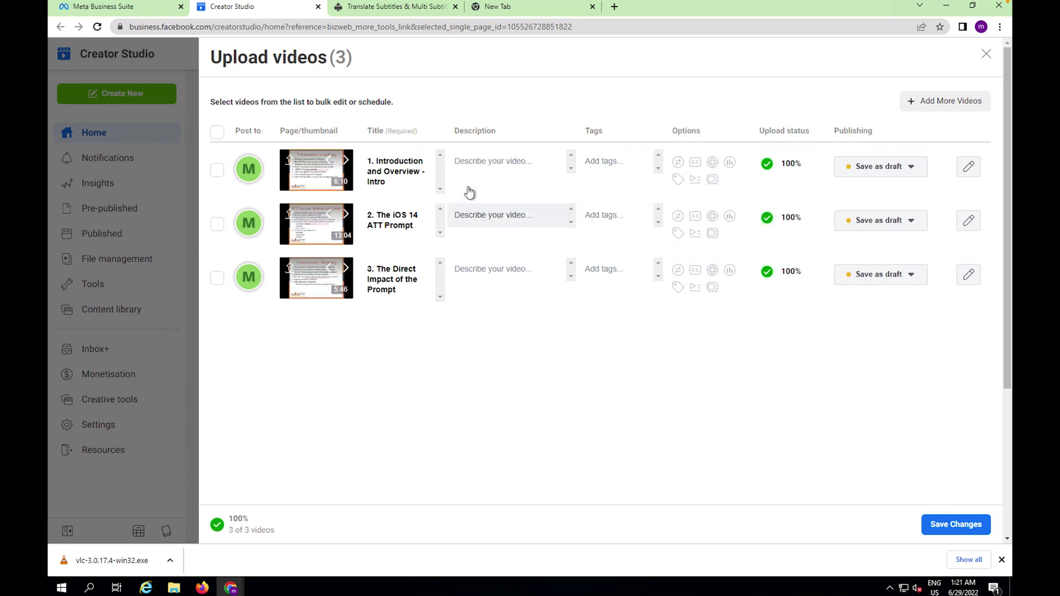
- Copy the first video's title, "1. Introduction and Overview - Intro", leaving the title unchanged
left_click(401, 191)
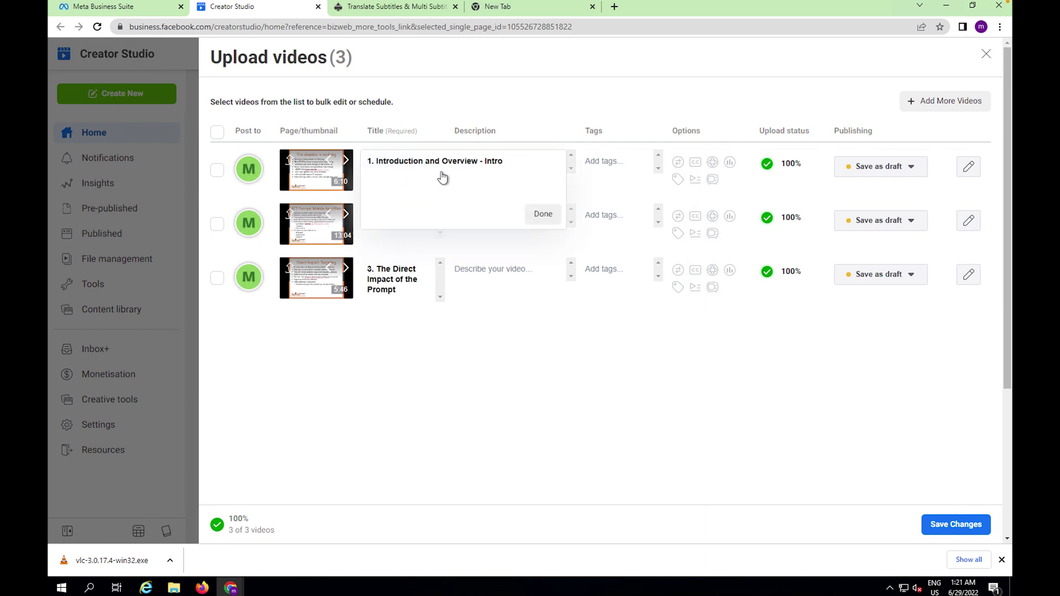
key("ctrl+a")
key("ctrl+c")
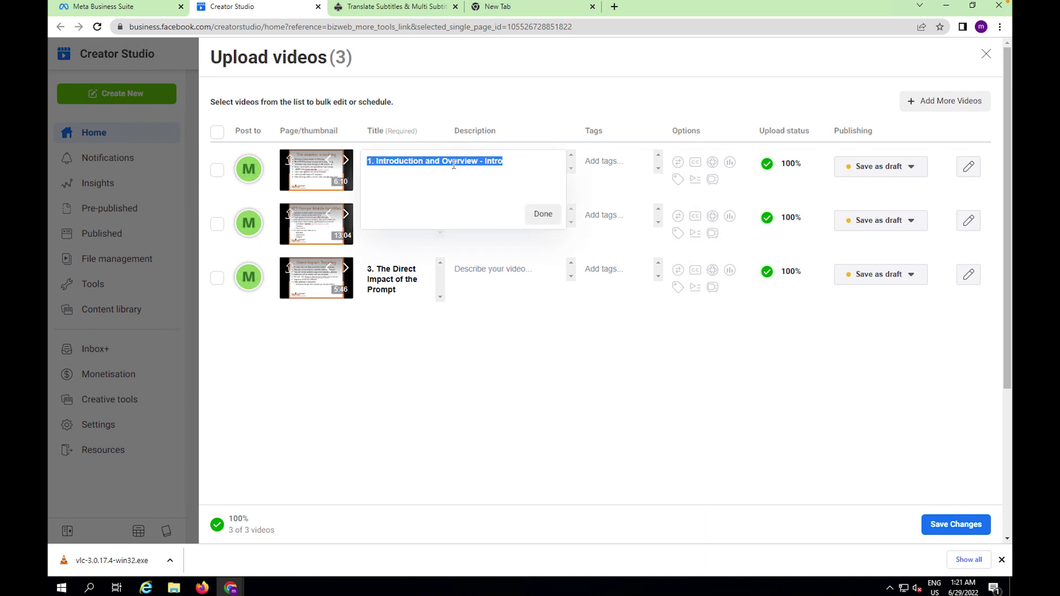
left_click(634, 364)
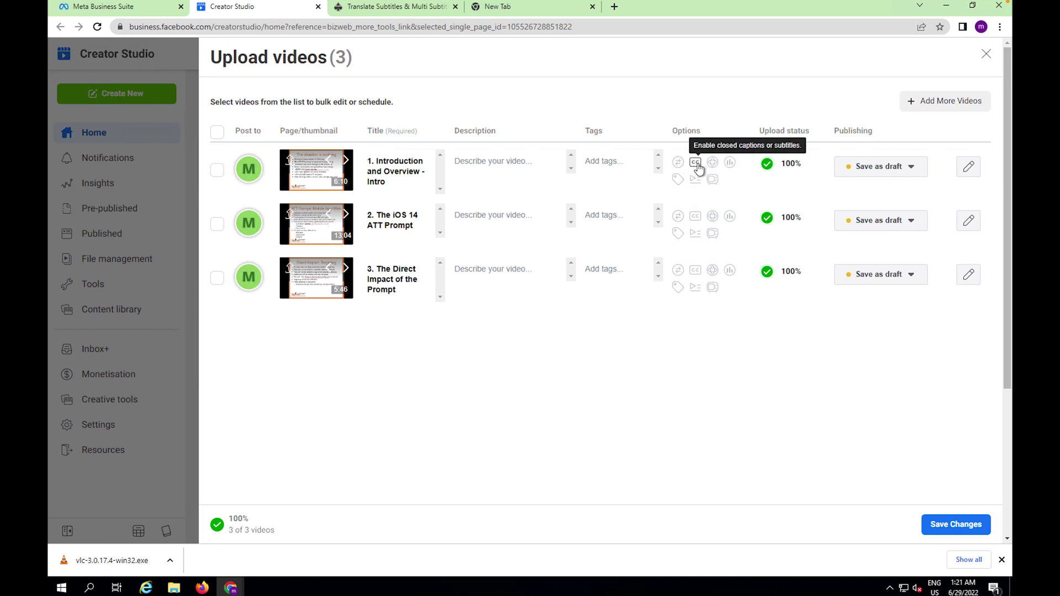
- Open the first video's accessibility and translation settings and download its auto-generated English captions
left_click(968, 171)
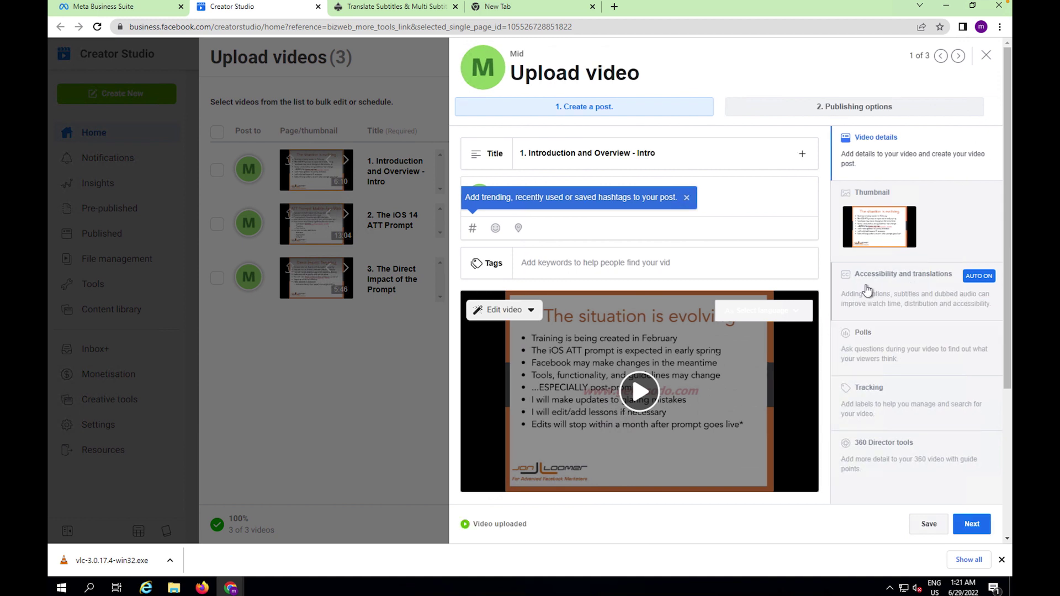
left_click(894, 295)
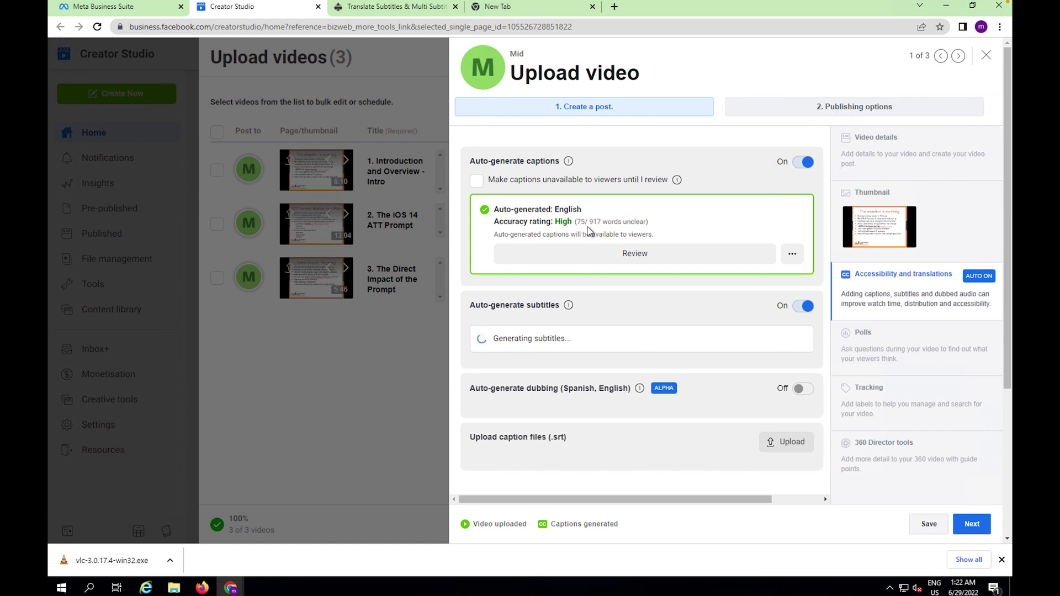
left_click(791, 256)
left_click(780, 283)
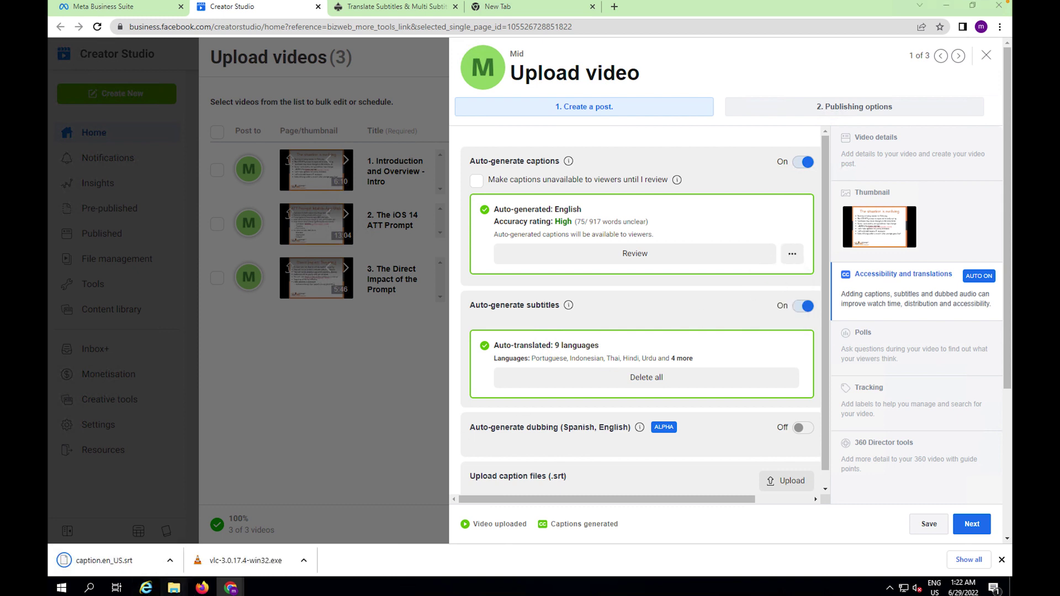
- Switch to File Explorer and rename caption.en_US.srt in Downloads to "1. Introduction and Overview - Intro.srt"
mouse_move(174, 586)
left_click(212, 534)
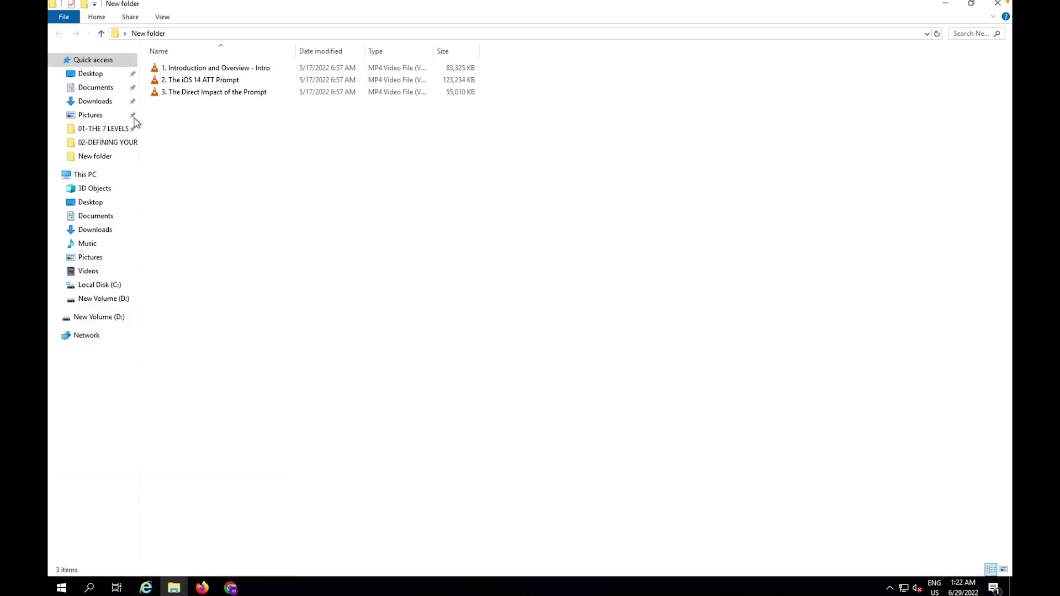
left_click(107, 95)
left_click(105, 100)
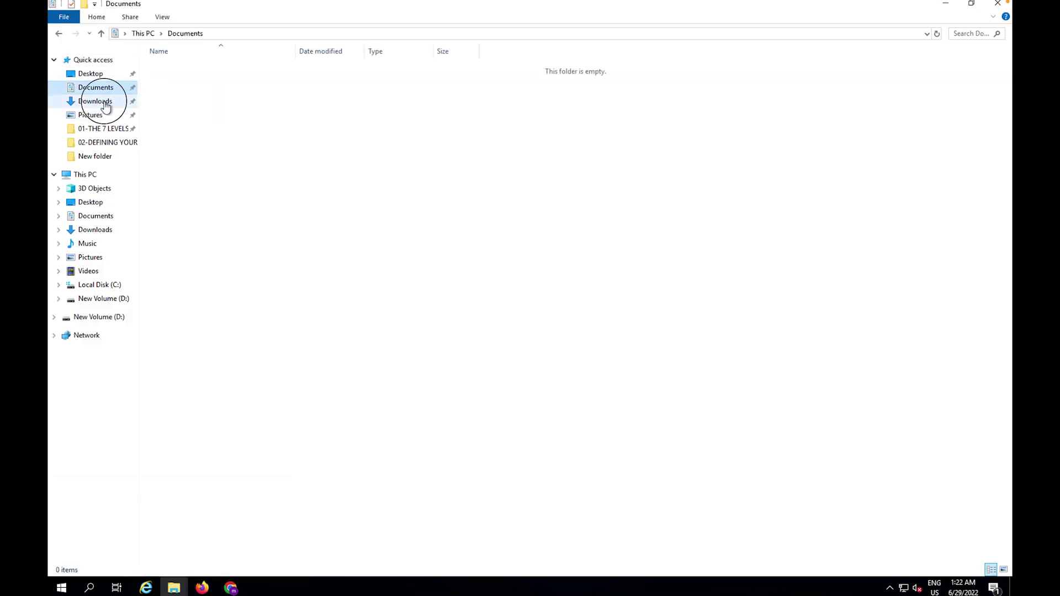
left_click(171, 85)
right_click(169, 81)
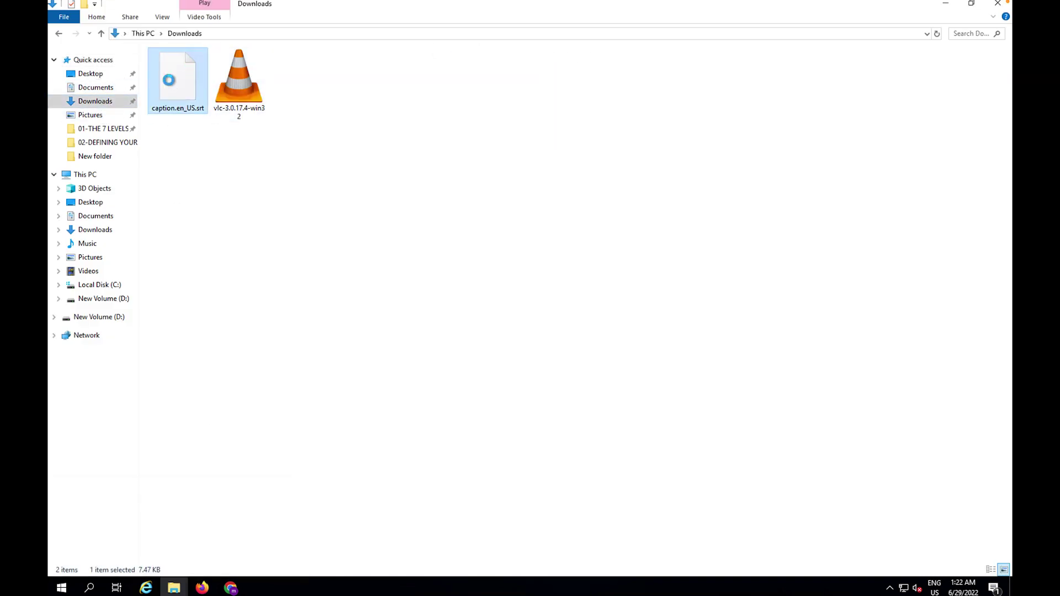
left_click(221, 282)
key("ctrl+v")
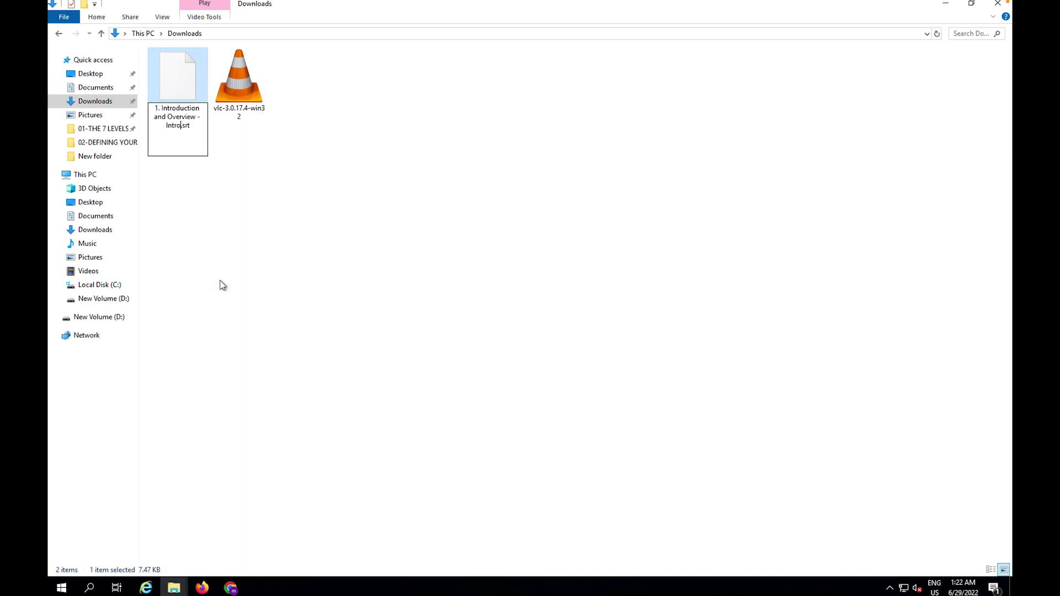
key("Return")
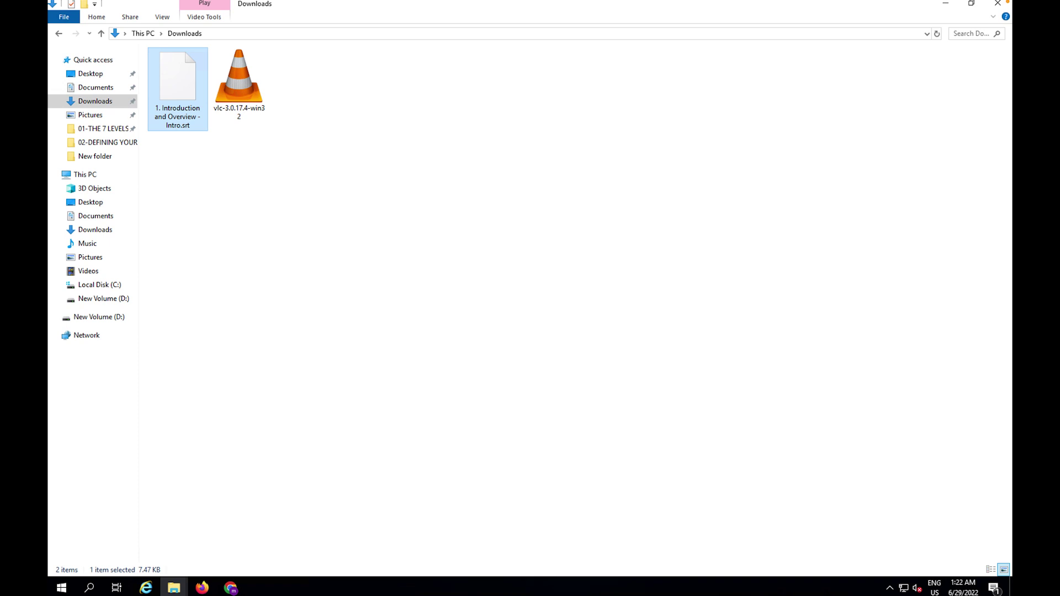
left_click(230, 587)
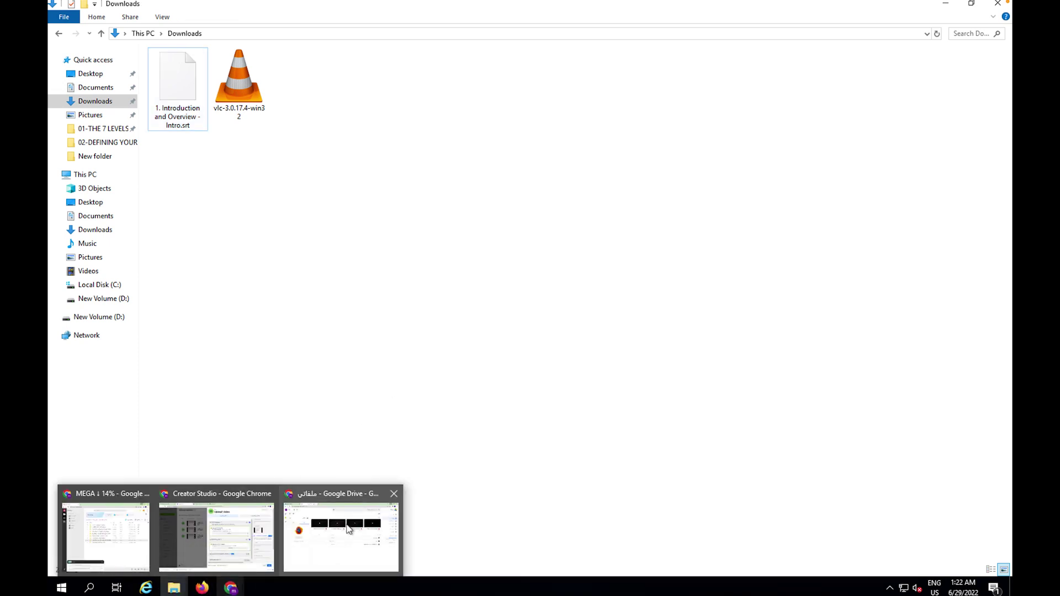
left_click(348, 529)
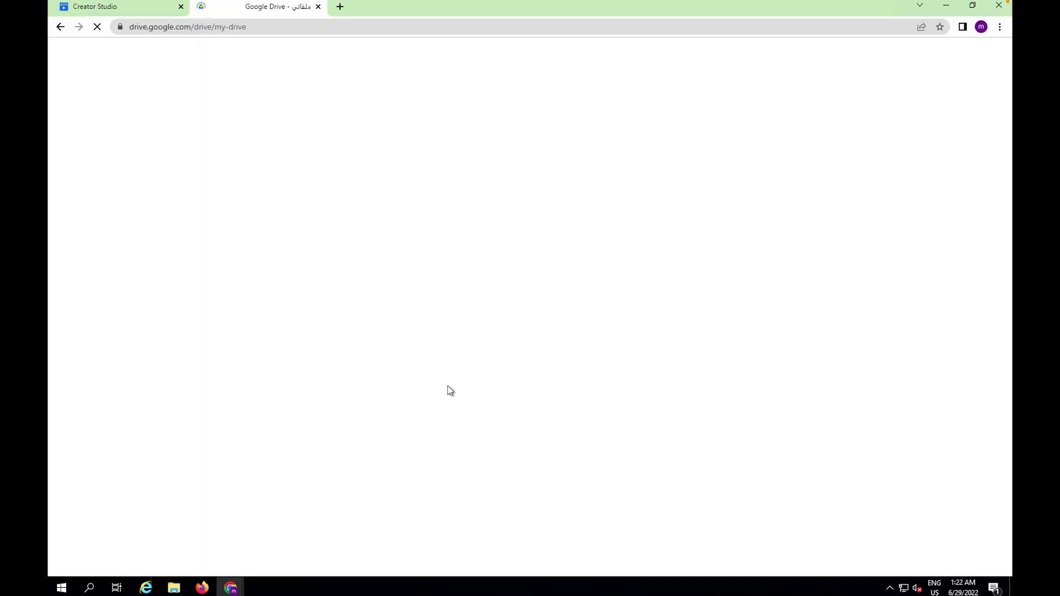
left_click(945, 7)
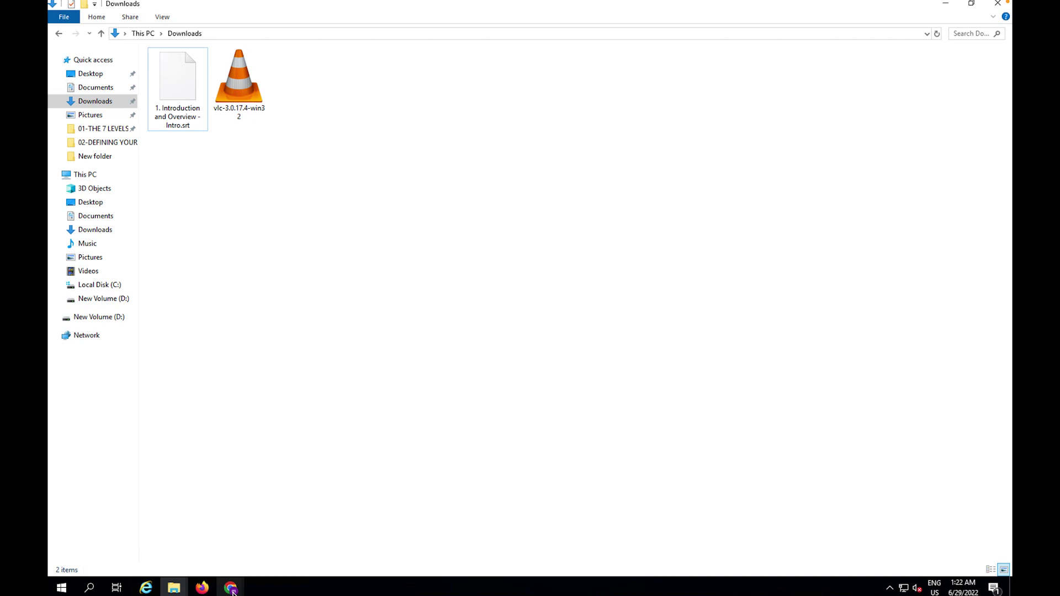
- Switch back to Creator Studio, go to the second video and copy its title, "2. The iOS 14 ATT Prompt"
mouse_move(232, 588)
left_click(203, 550)
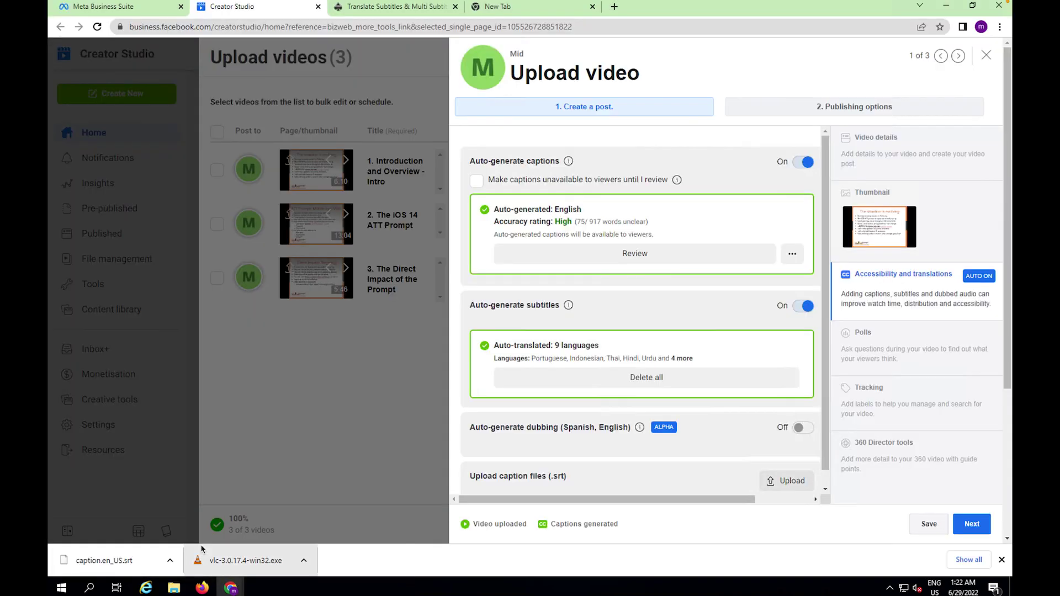
left_click(958, 59)
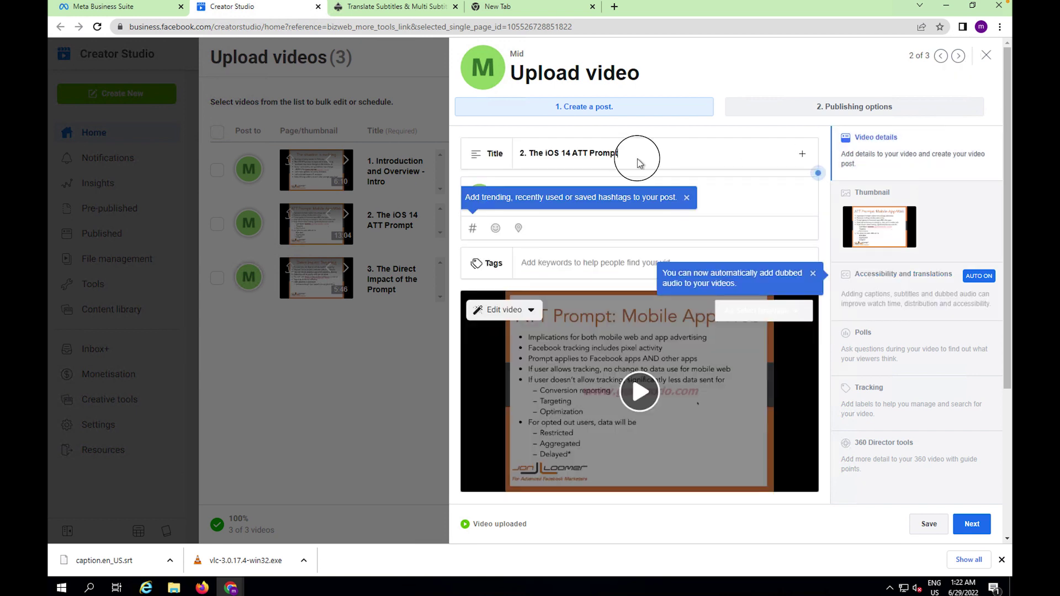
triple_click(638, 159)
key("ctrl+c")
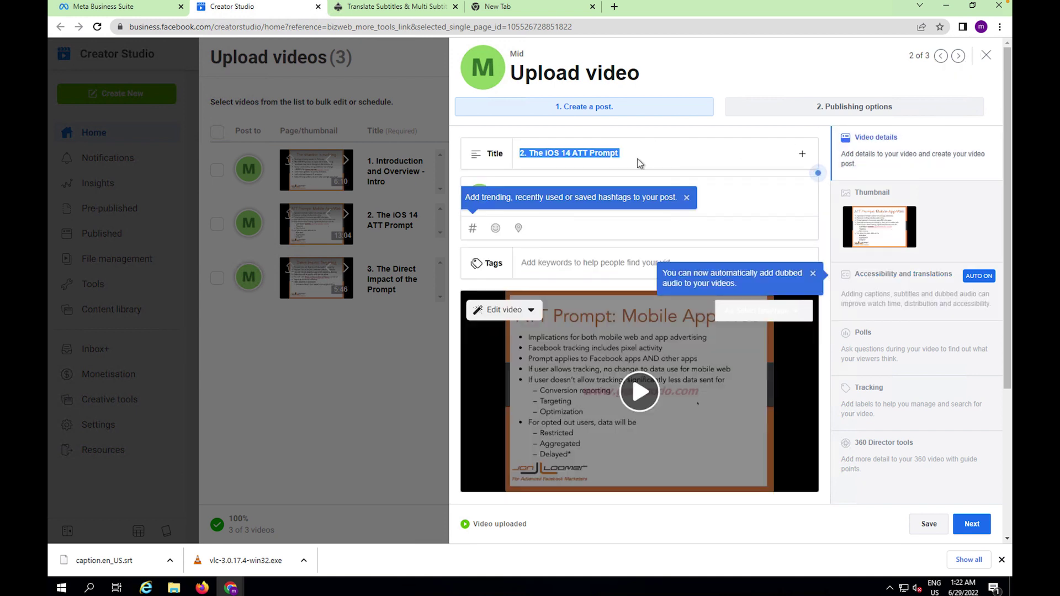
- Download the second video's auto-generated English captions from its accessibility and translation settings
left_click(894, 298)
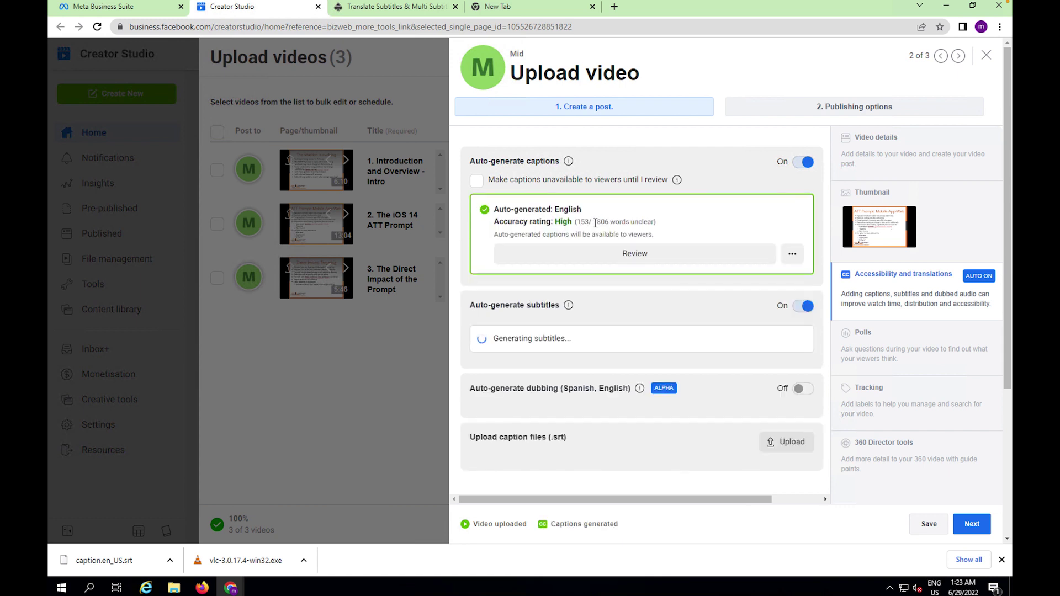
left_click(791, 254)
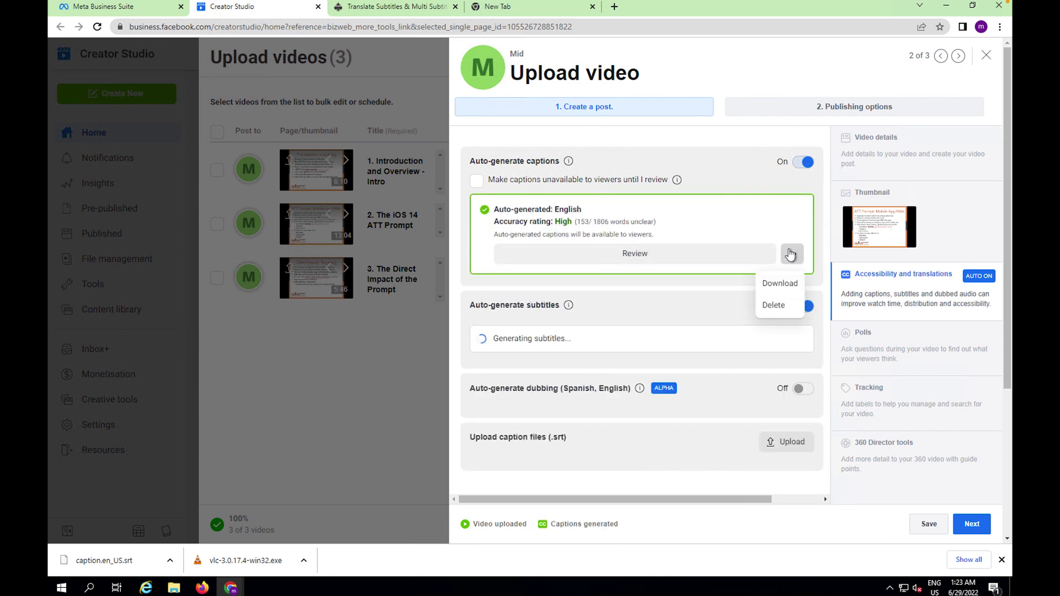
left_click(777, 284)
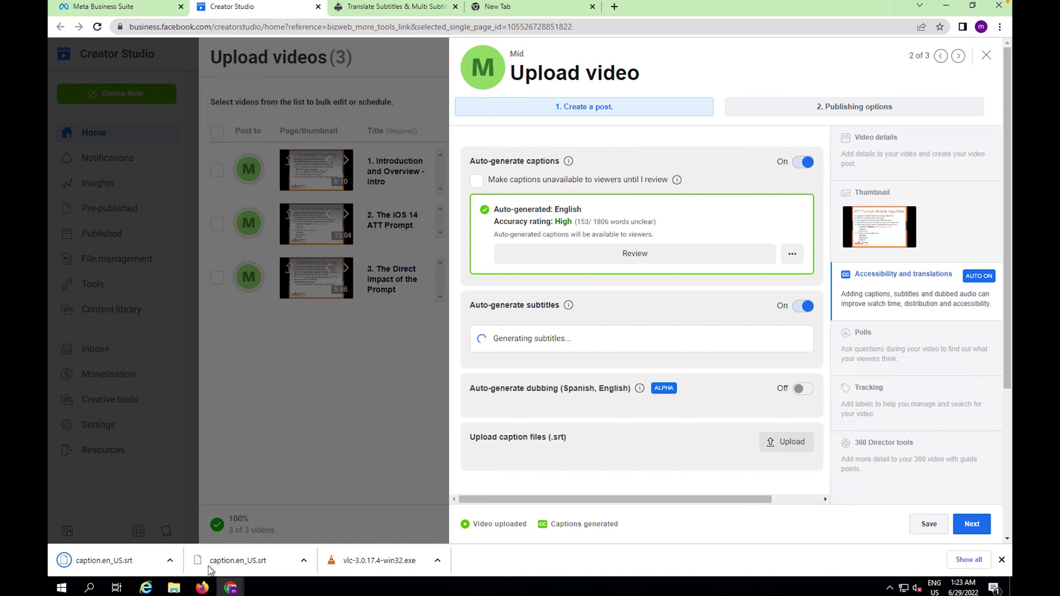
- Switch to File Explorer and rename caption.en_US.srt in Downloads to "2. The iOS 14 ATT Prompt.srt"
mouse_move(171, 590)
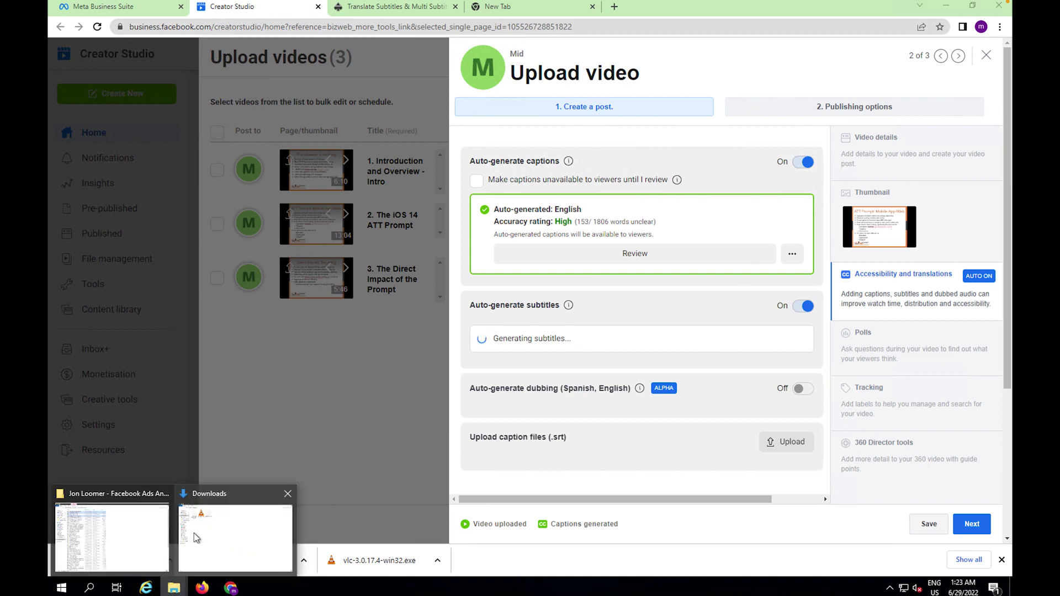
left_click(219, 527)
left_click(300, 77)
right_click(300, 76)
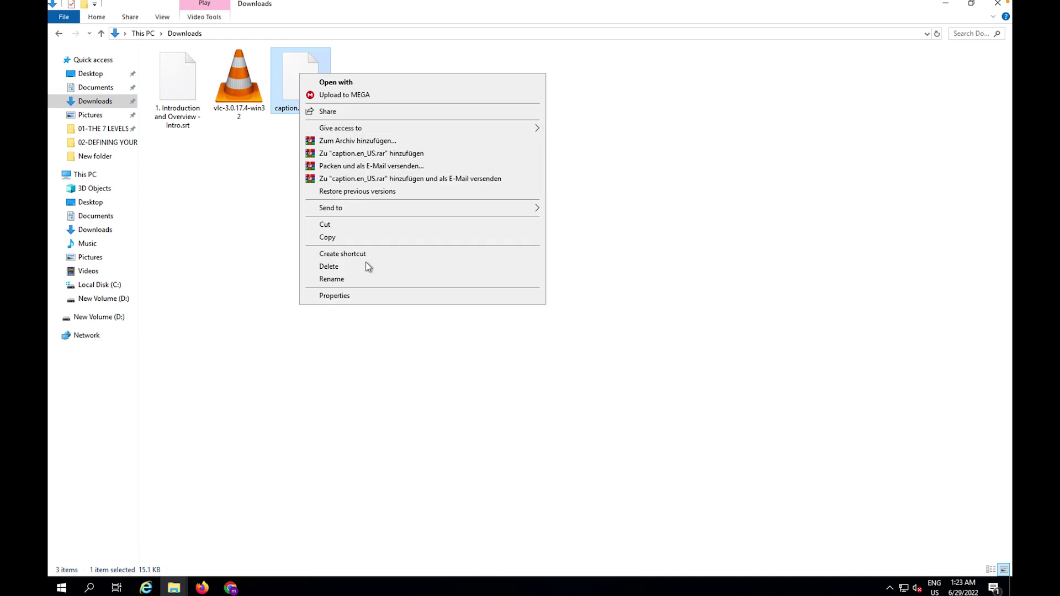
left_click(367, 279)
key("ctrl+v")
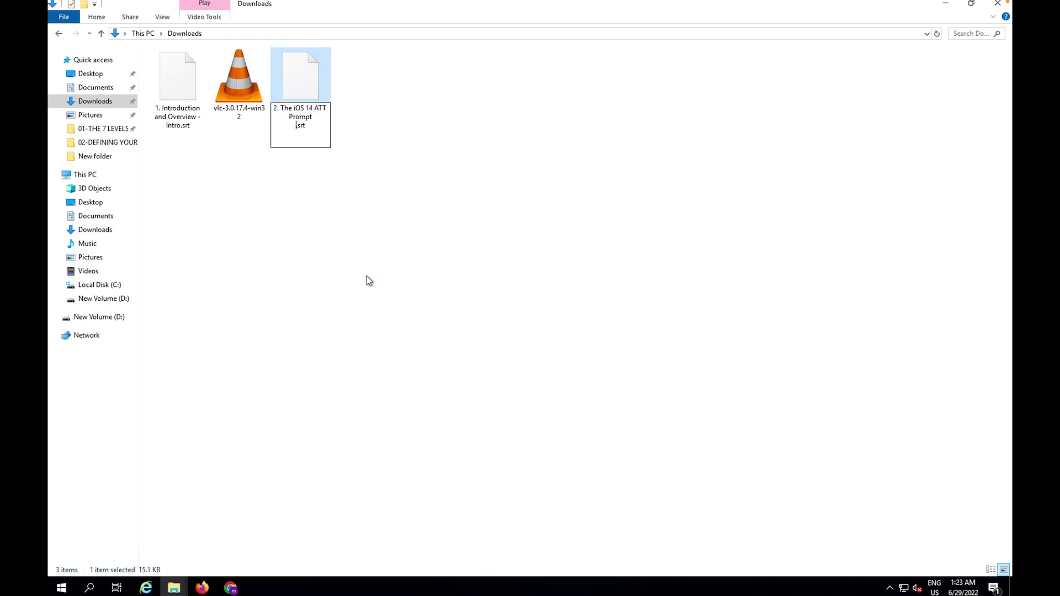
key("Return")
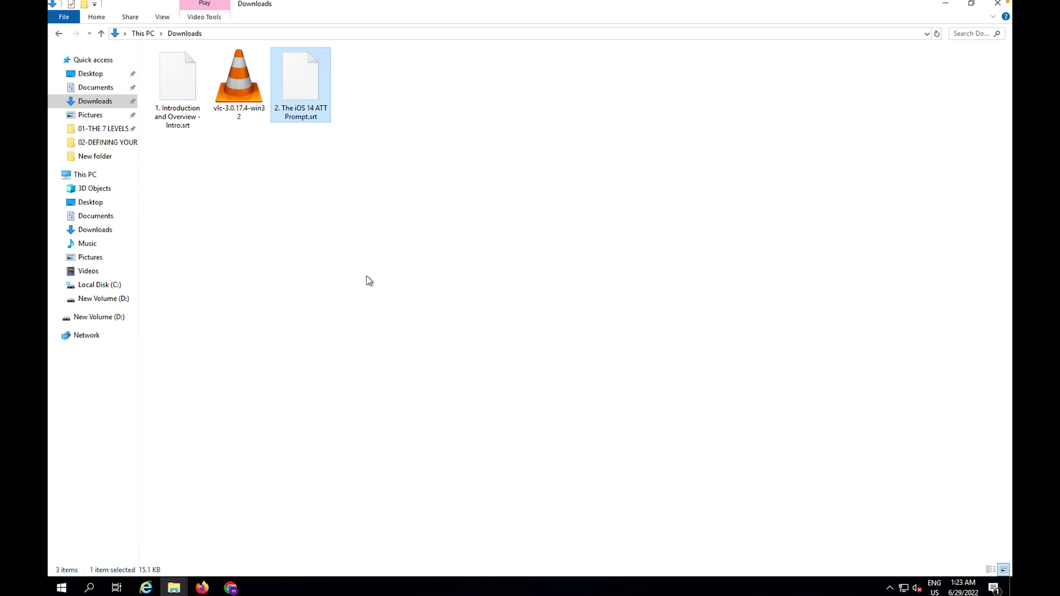
- Switch back to Creator Studio, go to the third video and copy its title, "3. The Direct Impact of the Prompt"
left_click(230, 588)
left_click(248, 539)
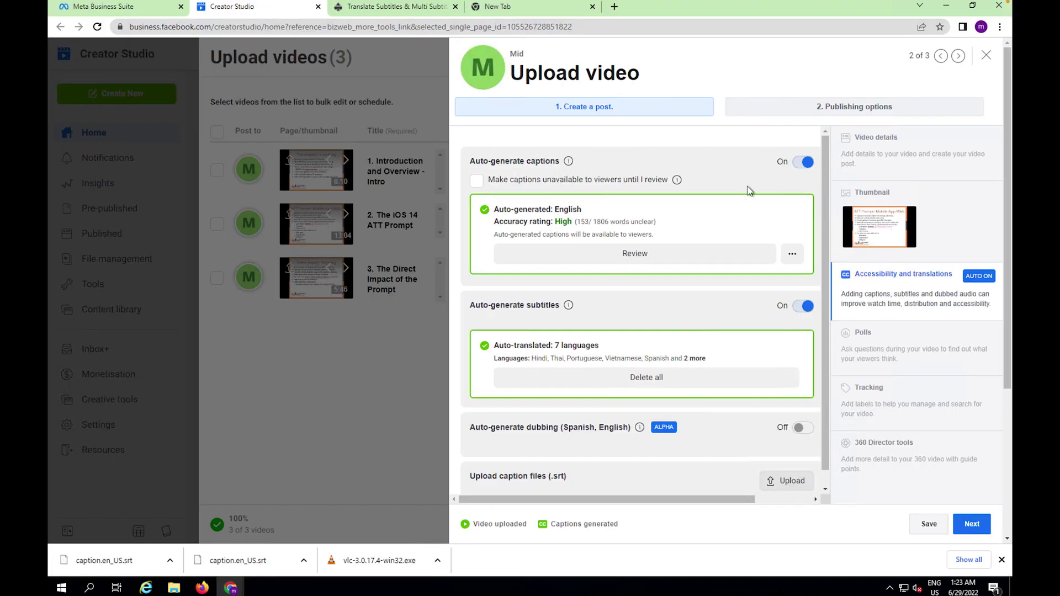
left_click(958, 57)
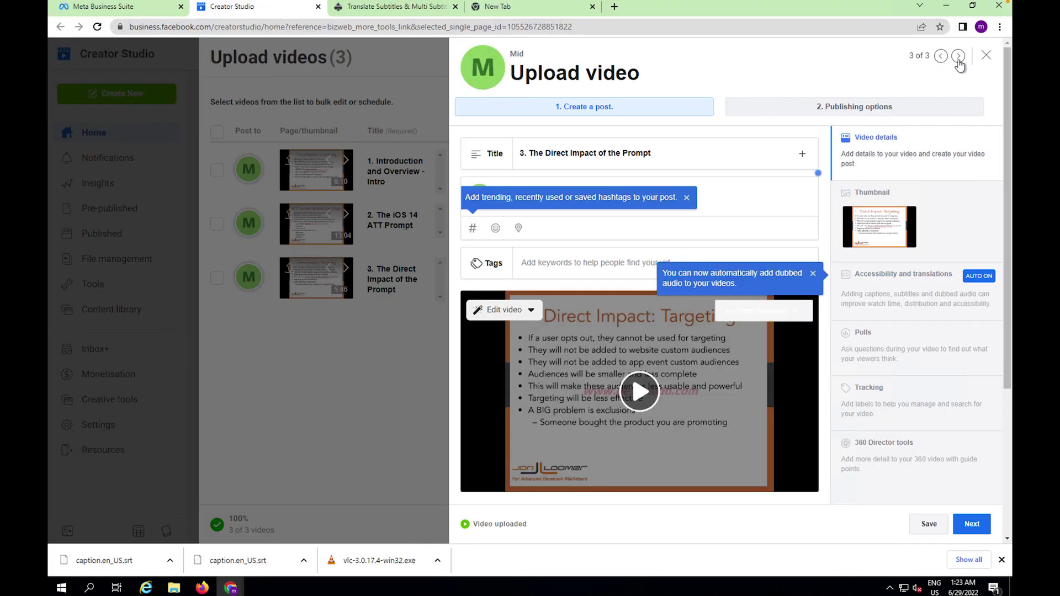
triple_click(622, 156)
key("ctrl+c")
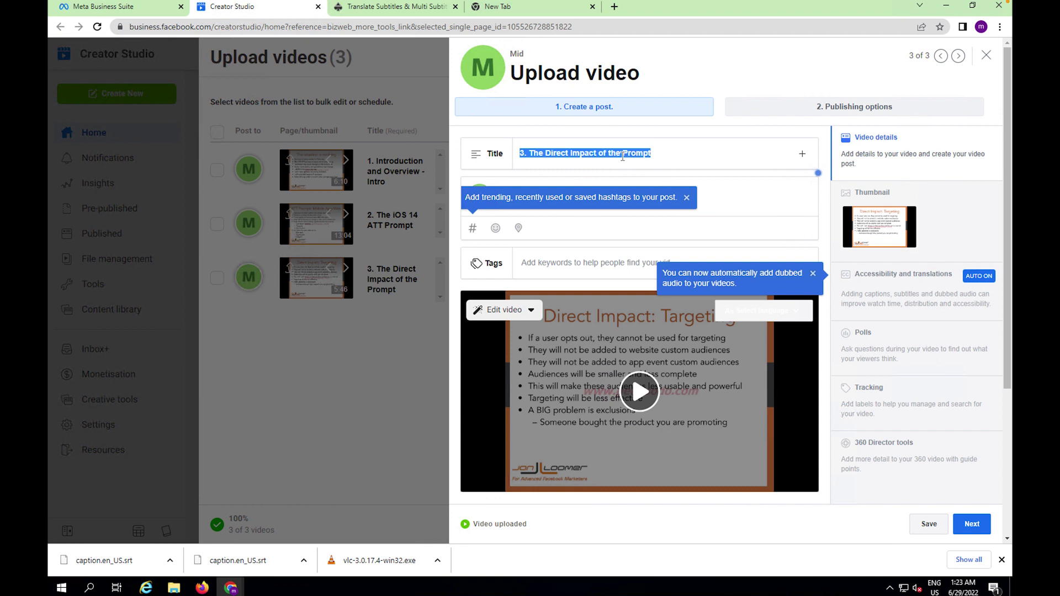
- Download the third video's auto-generated English captions from its accessibility and translation settings
left_click(908, 296)
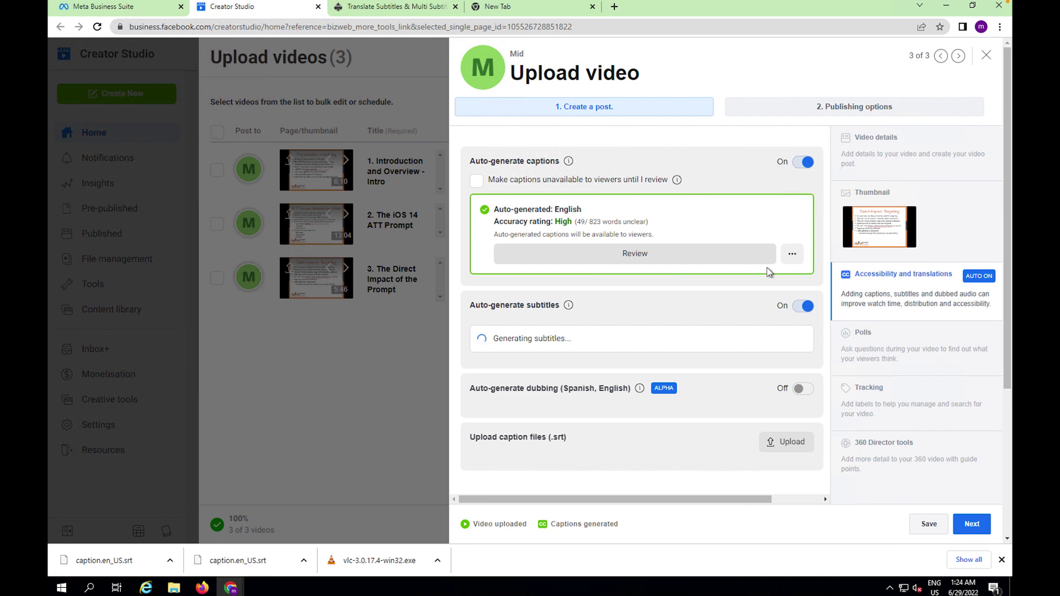
left_click(792, 255)
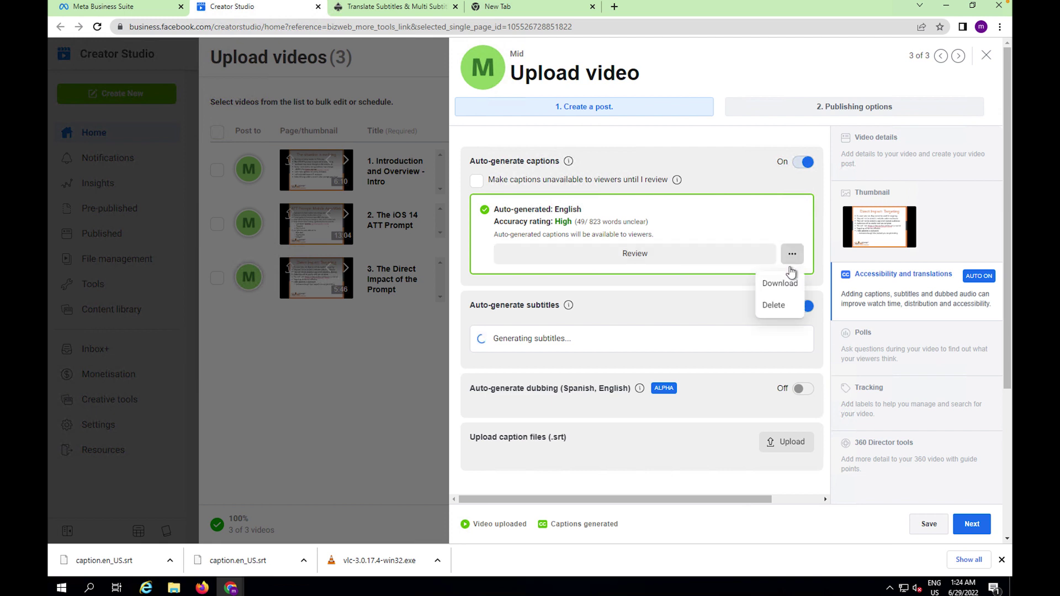
left_click(777, 283)
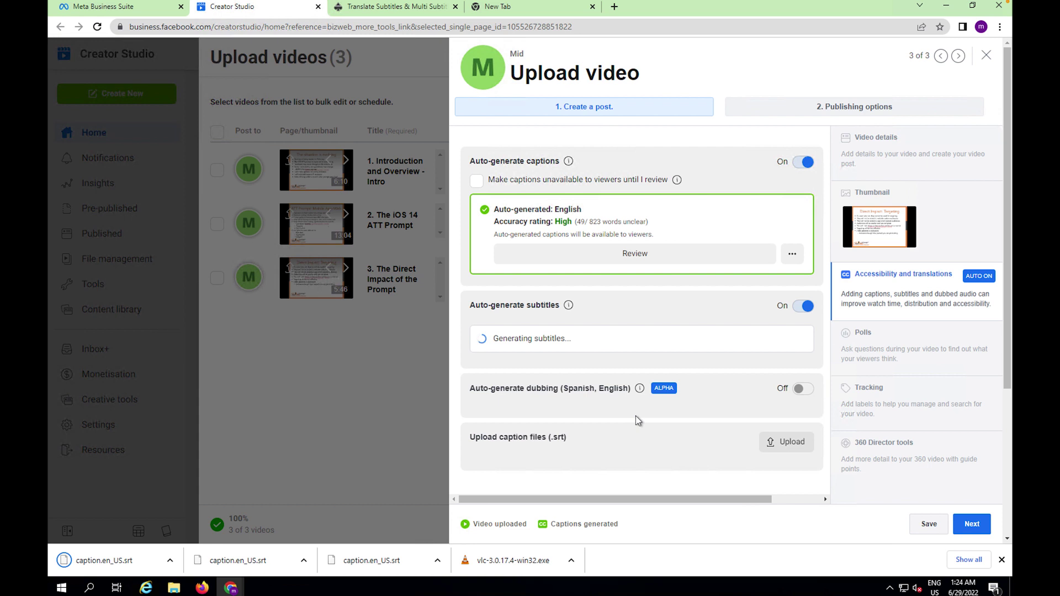
- Switch to File Explorer and rename caption.en_US.srt in Downloads to "3. The Direct Impact of the Prompt.srt"
mouse_move(177, 592)
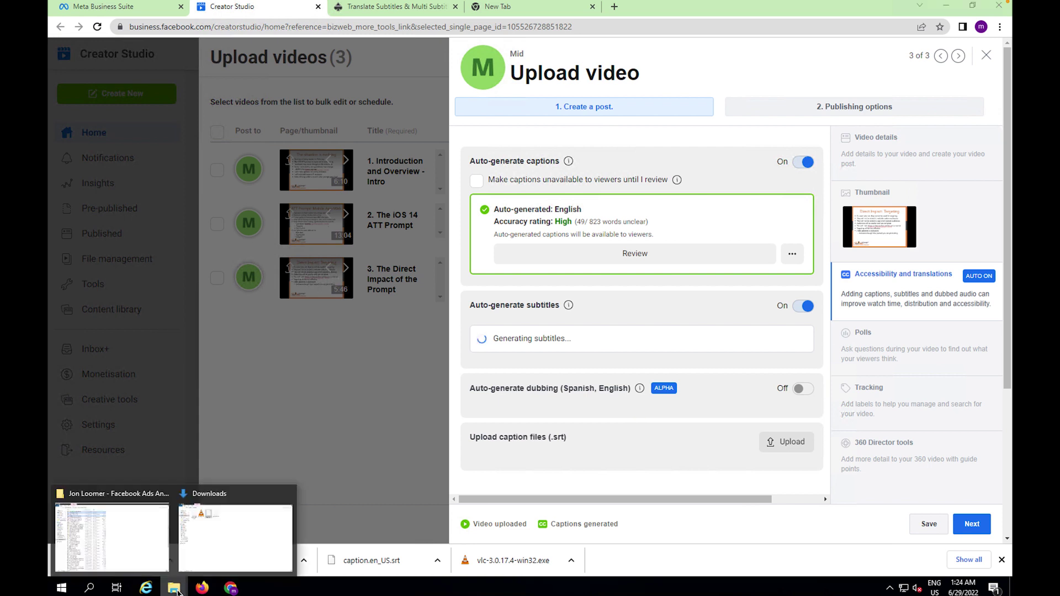
left_click(219, 555)
left_click(357, 109)
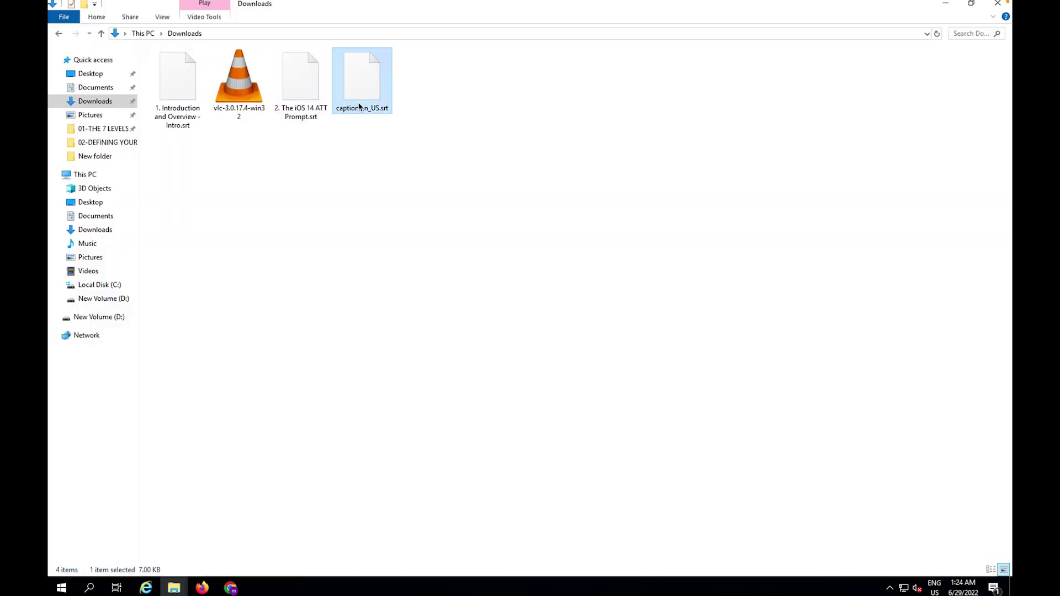
right_click(358, 104)
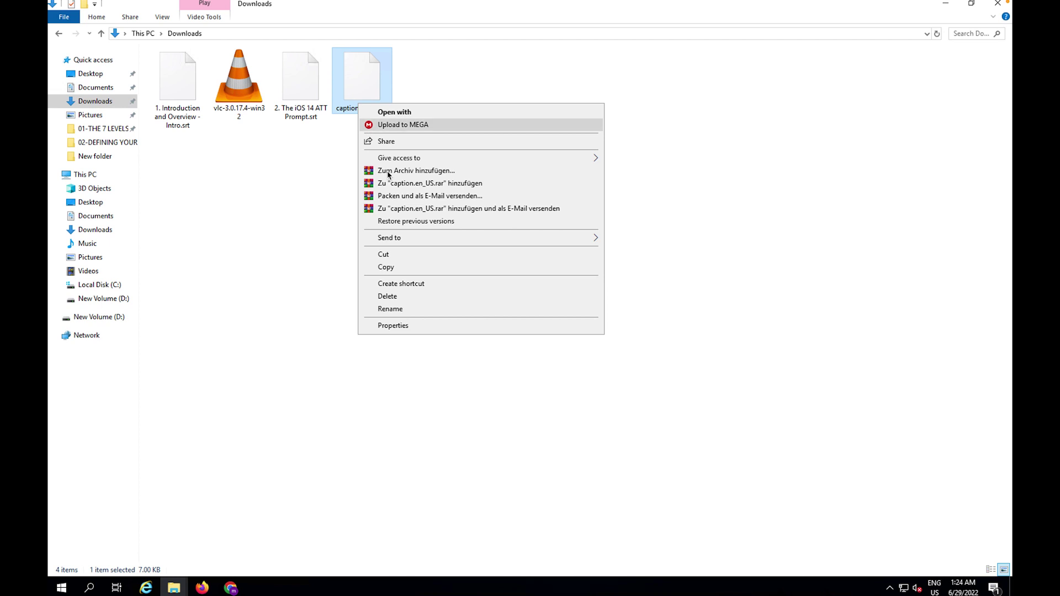
left_click(427, 308)
key("ctrl+v")
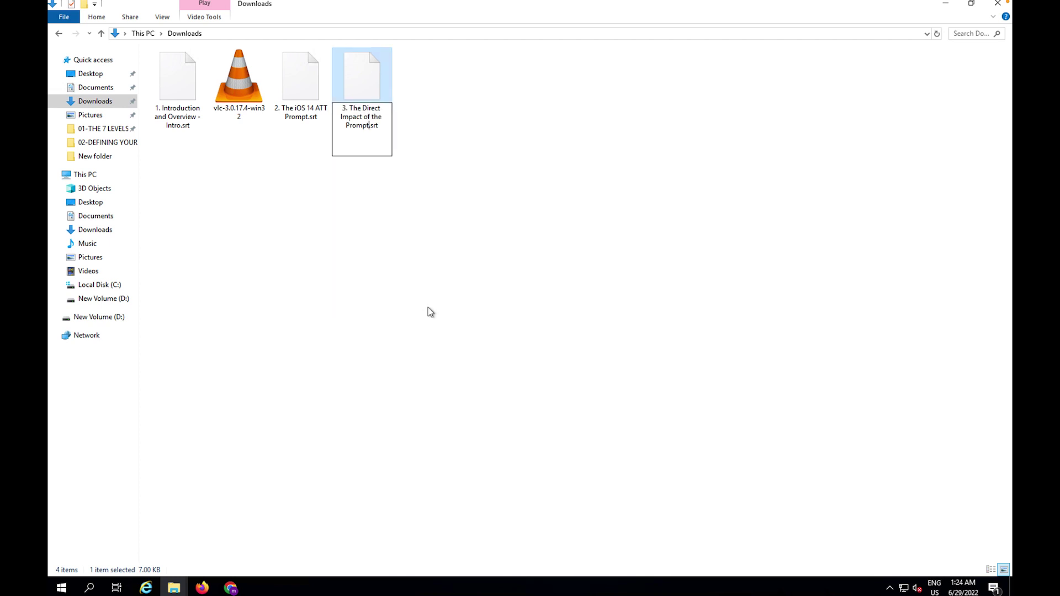
key("Return")
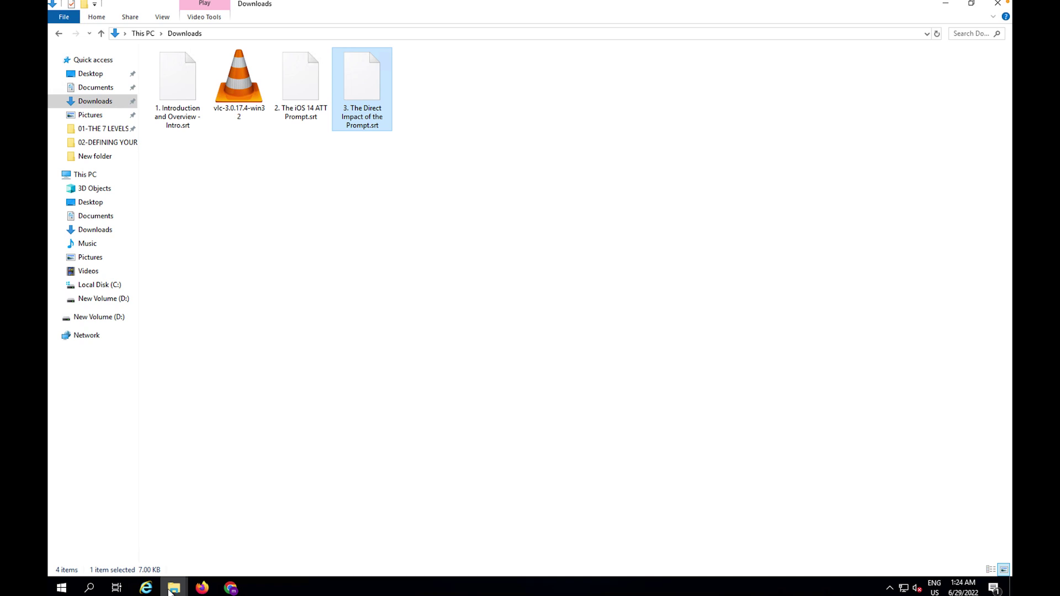
- Compare the video file names in New folder with the renamed SRT files in Downloads
mouse_move(171, 591)
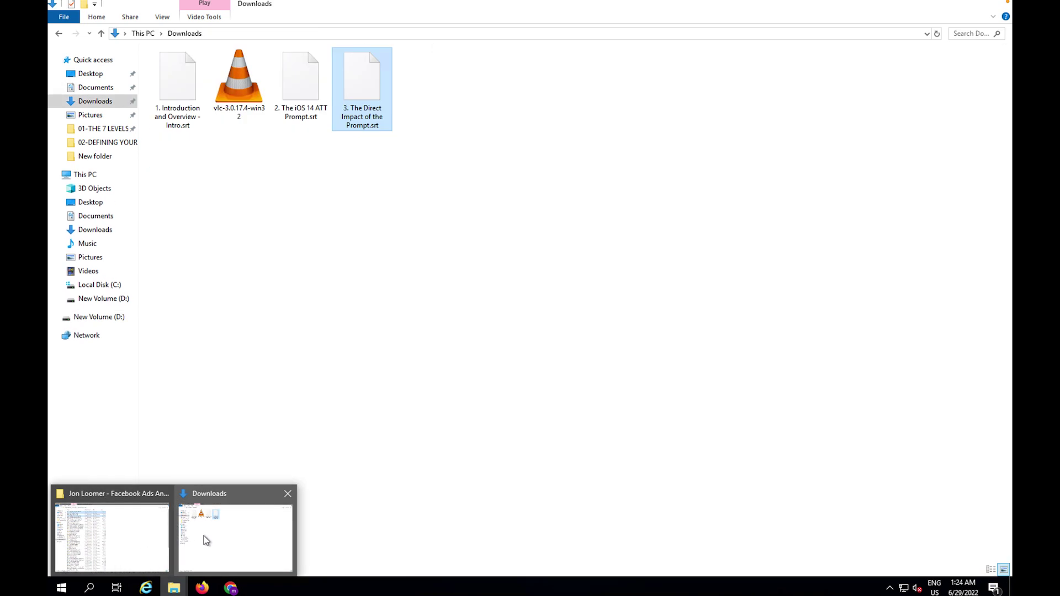
left_click(104, 156)
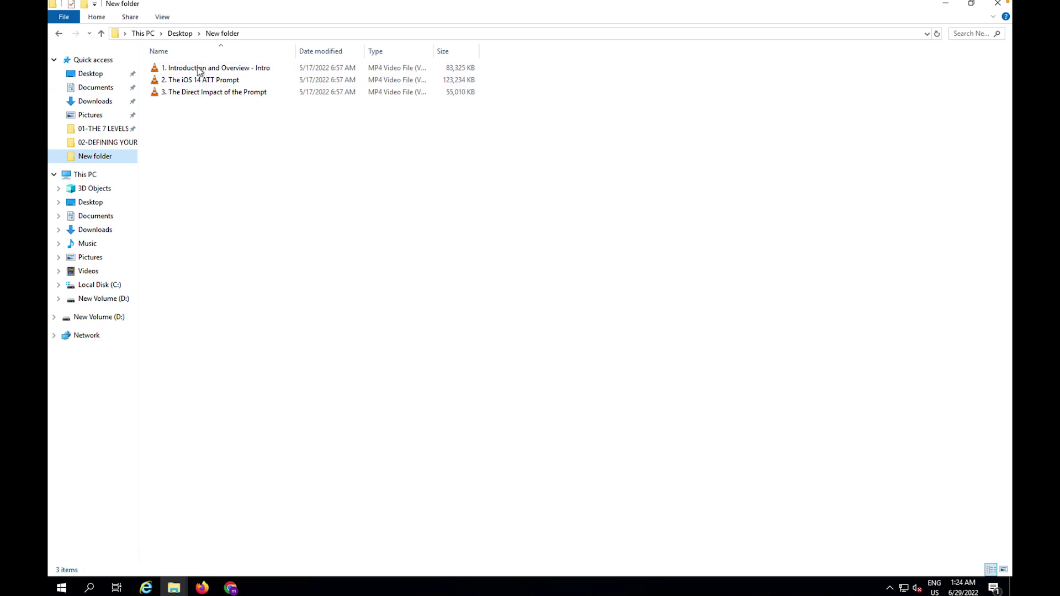
left_click(99, 101)
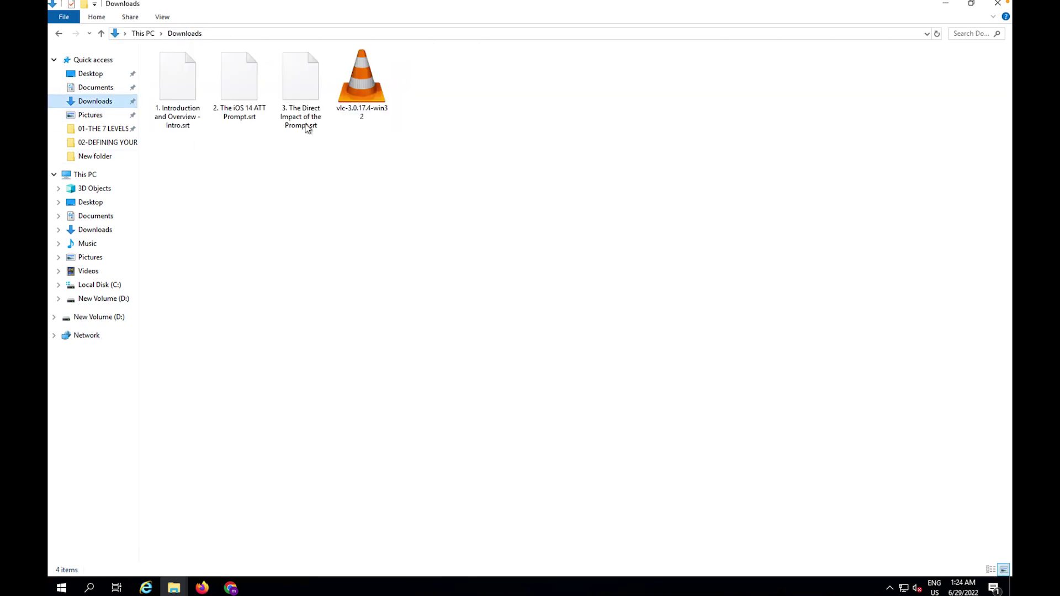
- Open "3. The Direct Impact of the Prompt.srt" in Notepad, inspect its first caption text and close the file
double_click(294, 86)
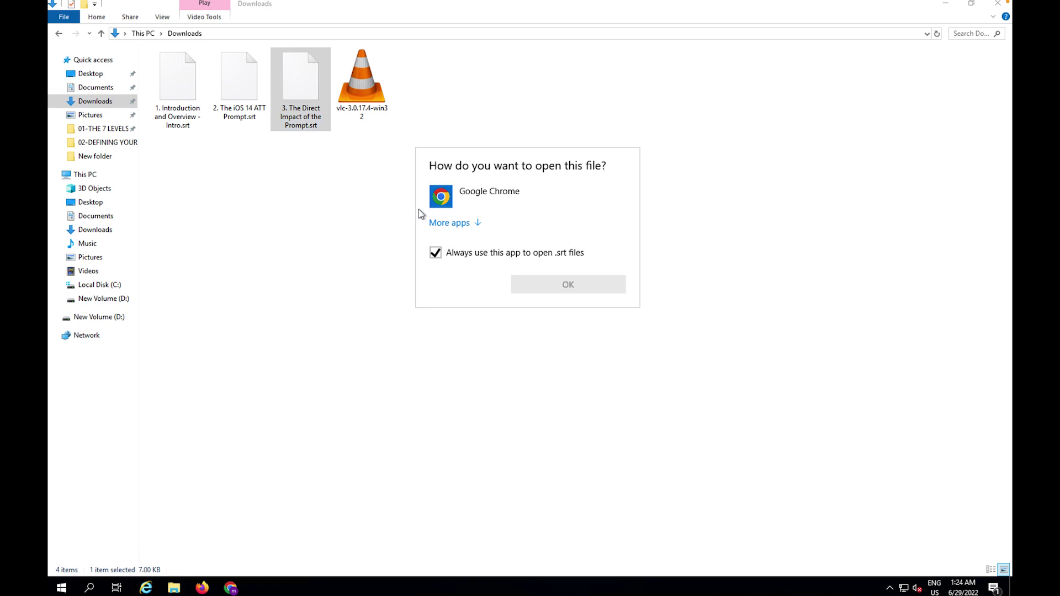
left_click(72, 67)
left_click(236, 67, "shift")
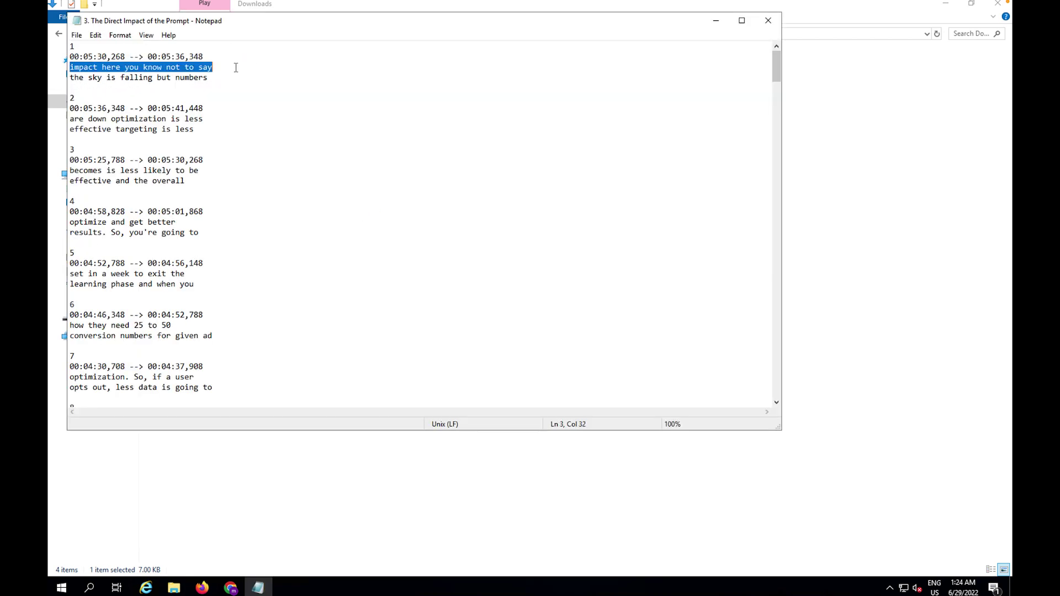
left_click(767, 20)
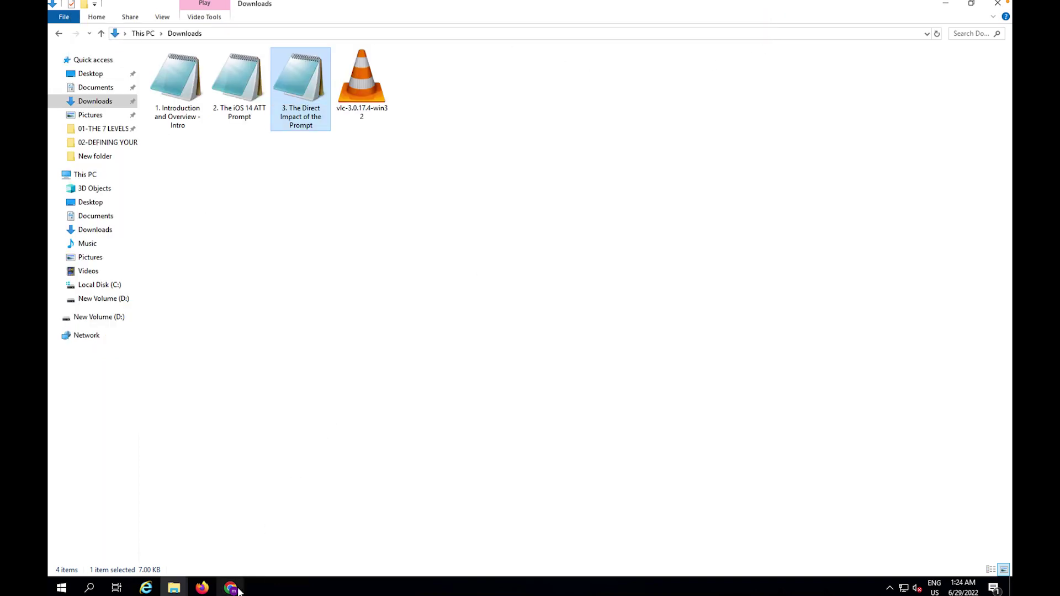
- Switch to the Multi Subtitles Translator page in Chrome and upload the three renamed SRT files from Downloads
mouse_move(238, 589)
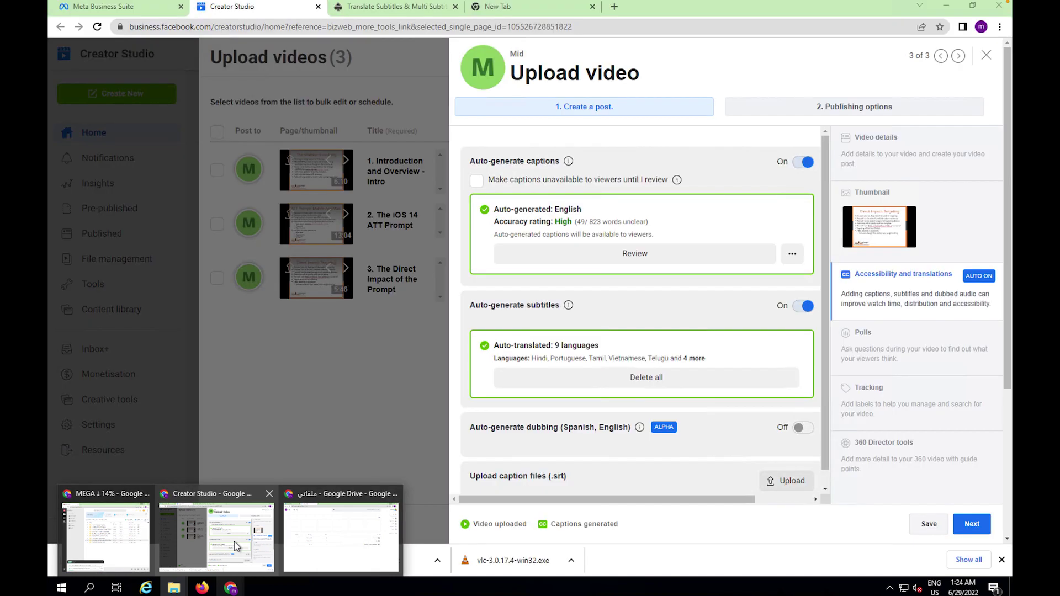
left_click(234, 546)
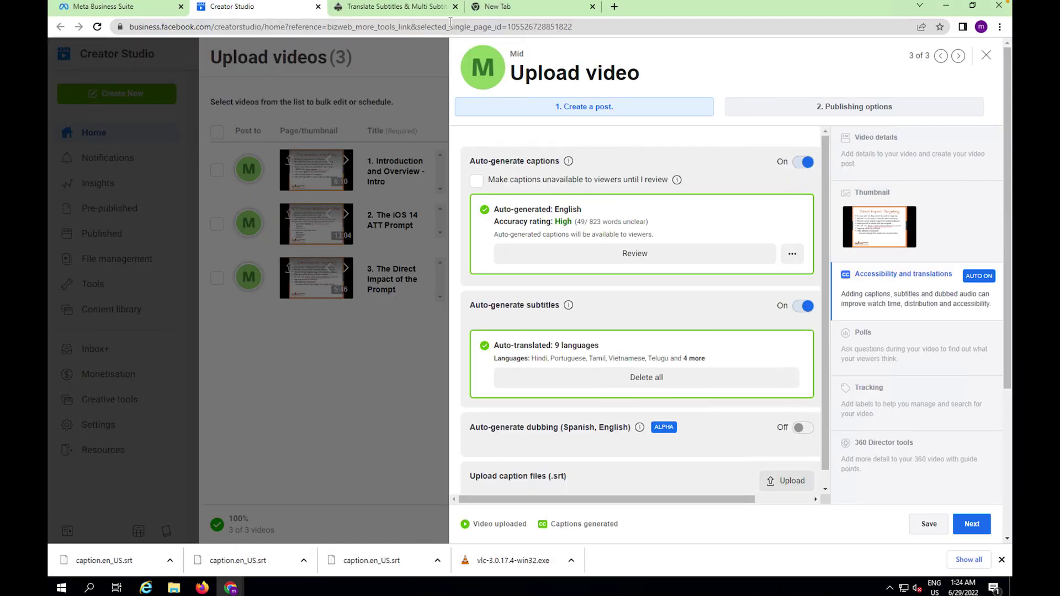
left_click(416, 10)
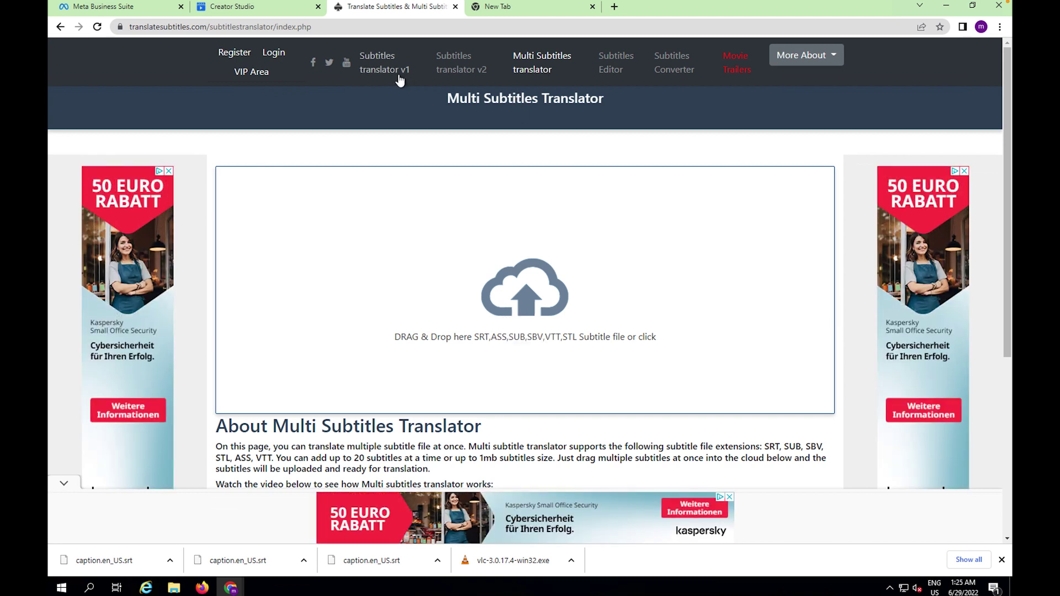
left_click(564, 304)
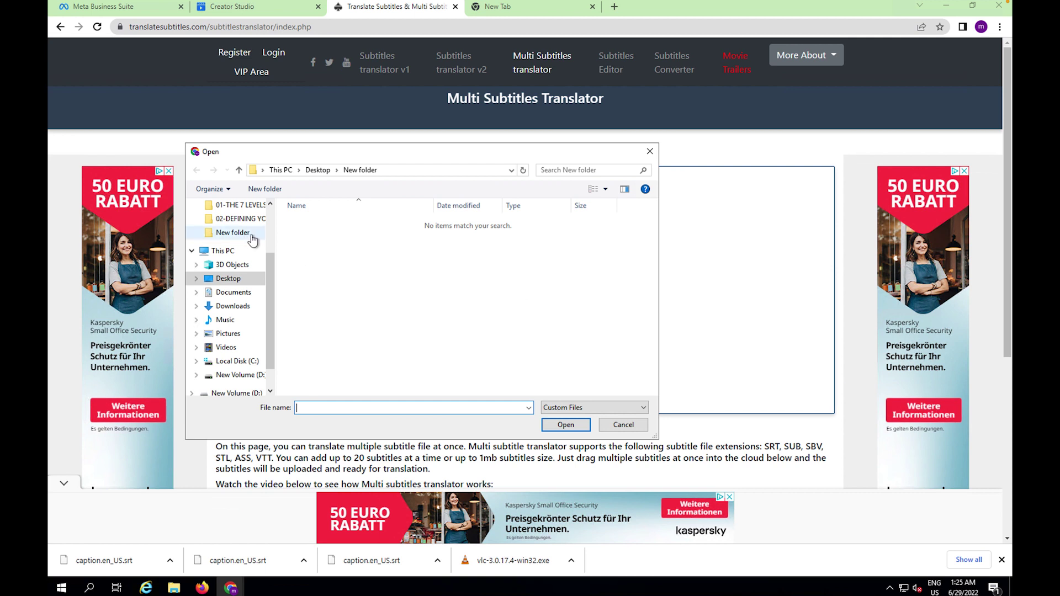
left_click(243, 305)
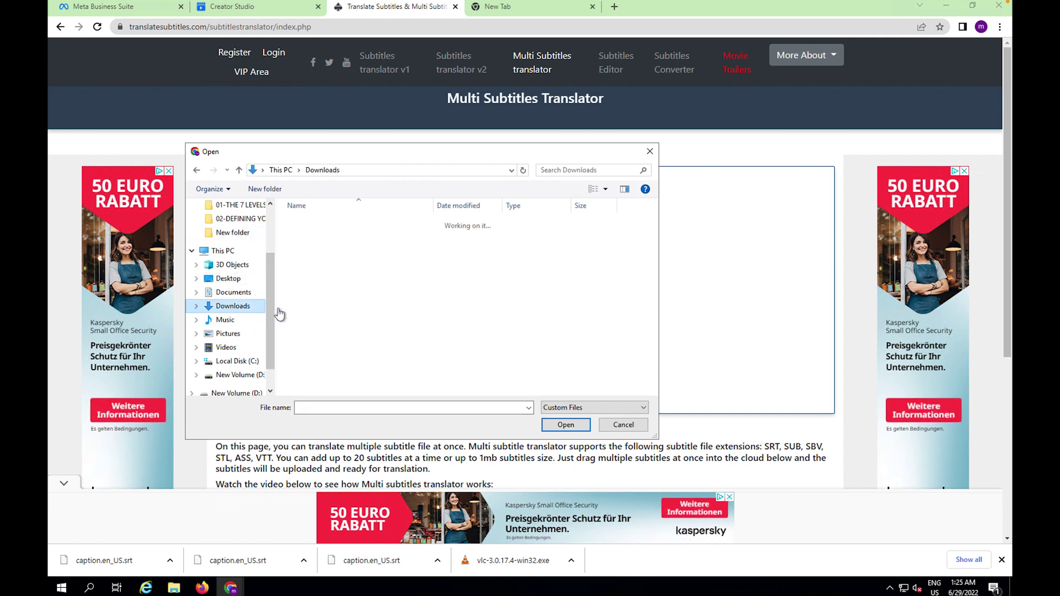
left_click_drag(342, 258, 316, 224)
left_click(562, 426)
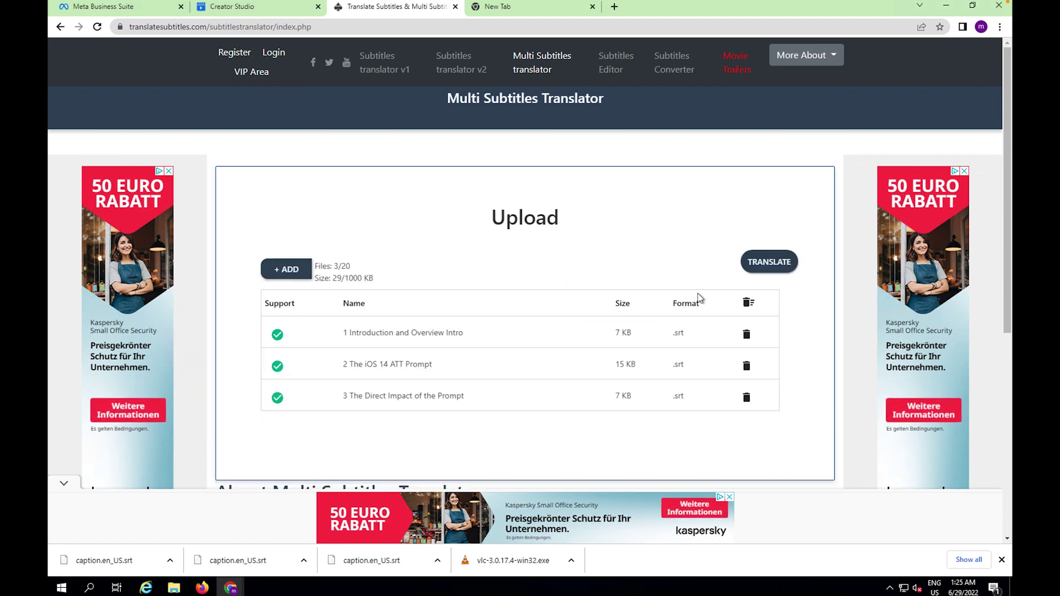
- Proceed to the translation page and translate the three uploaded subtitle files
left_click(761, 269)
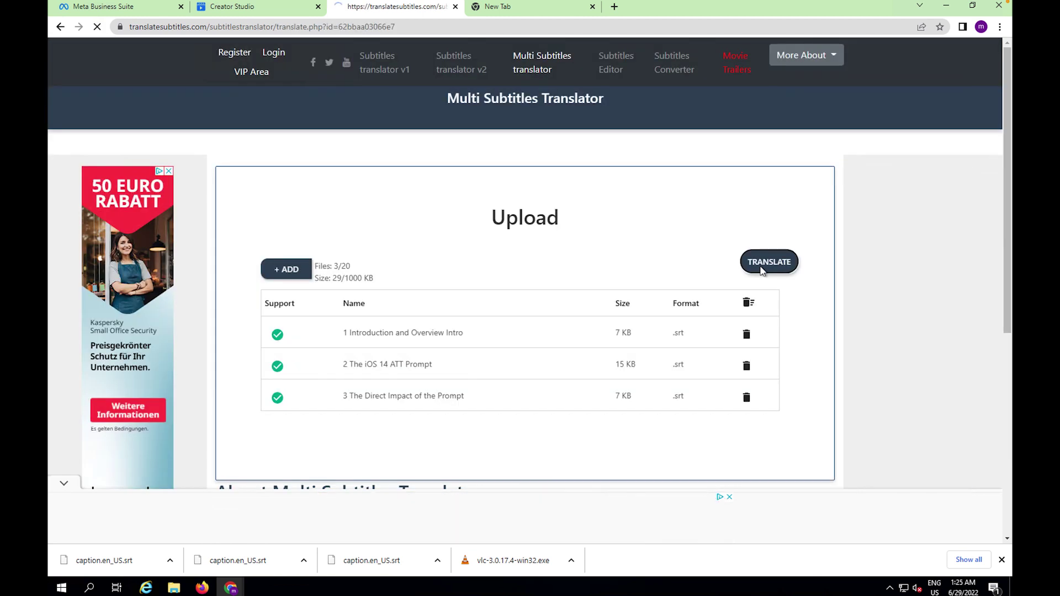
left_click(509, 322)
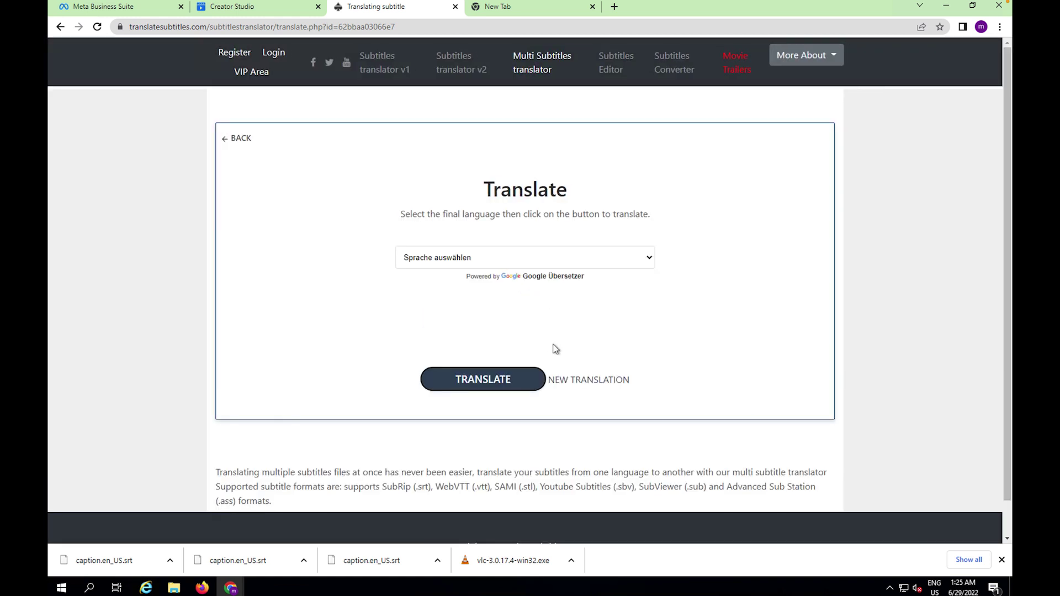
left_click(476, 381)
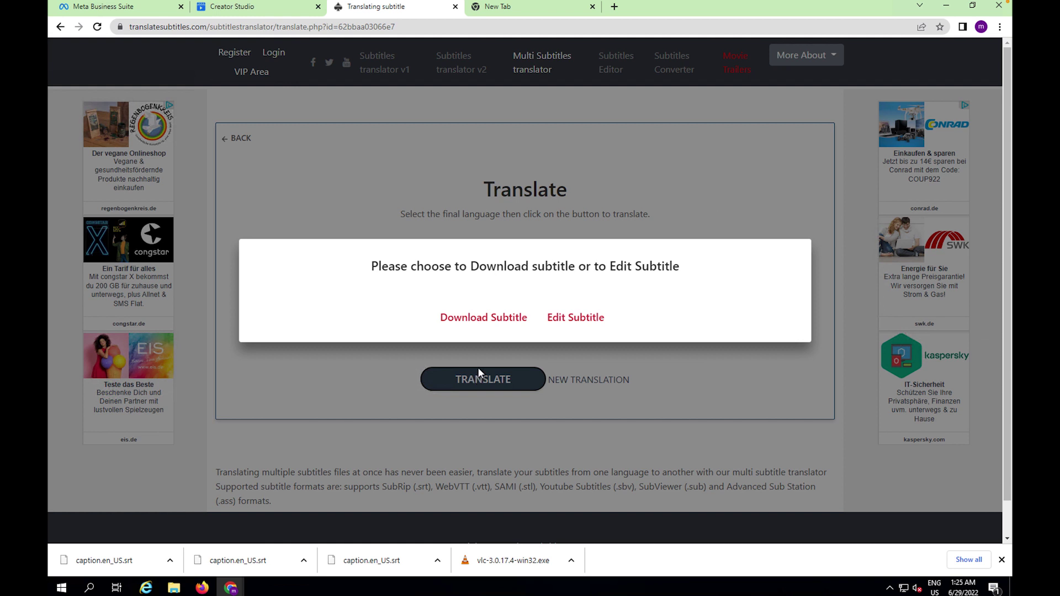
- Choose to download the translated subtitles instead of editing them, and download the ZIP archive without donating
left_click(499, 322)
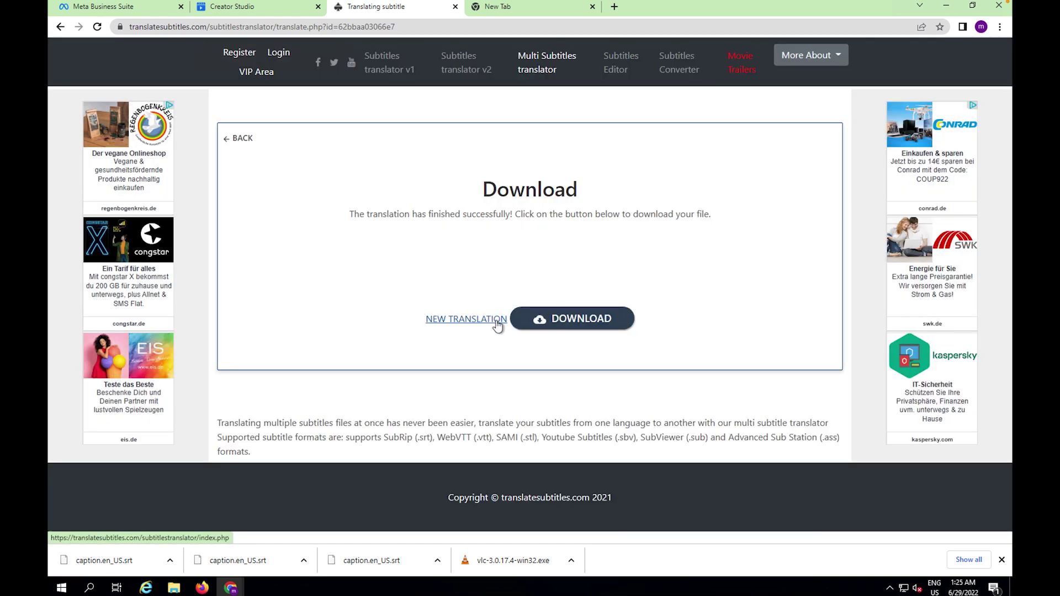
left_click(562, 318)
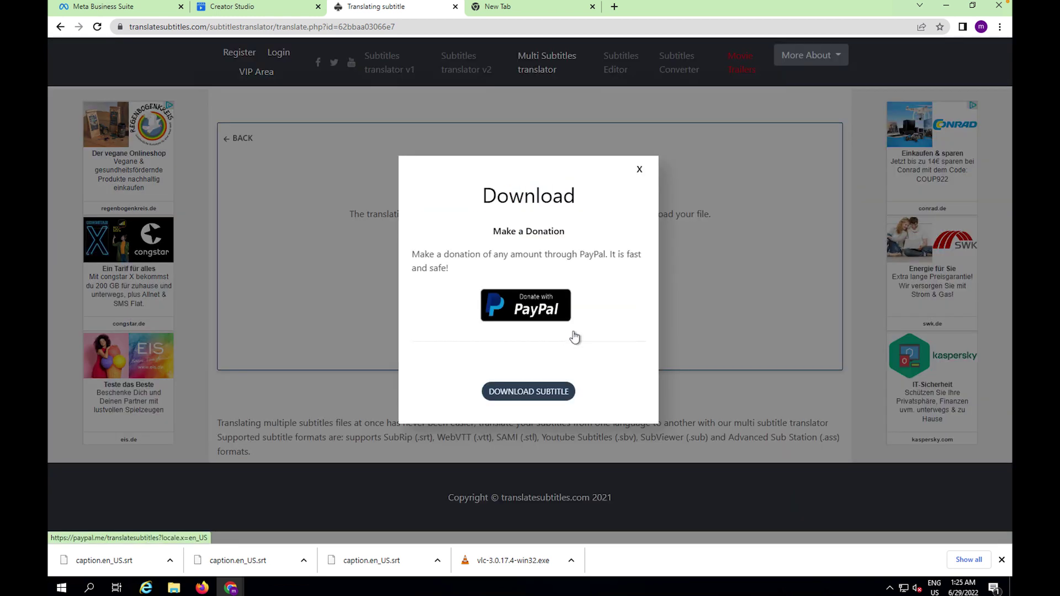
left_click(529, 395)
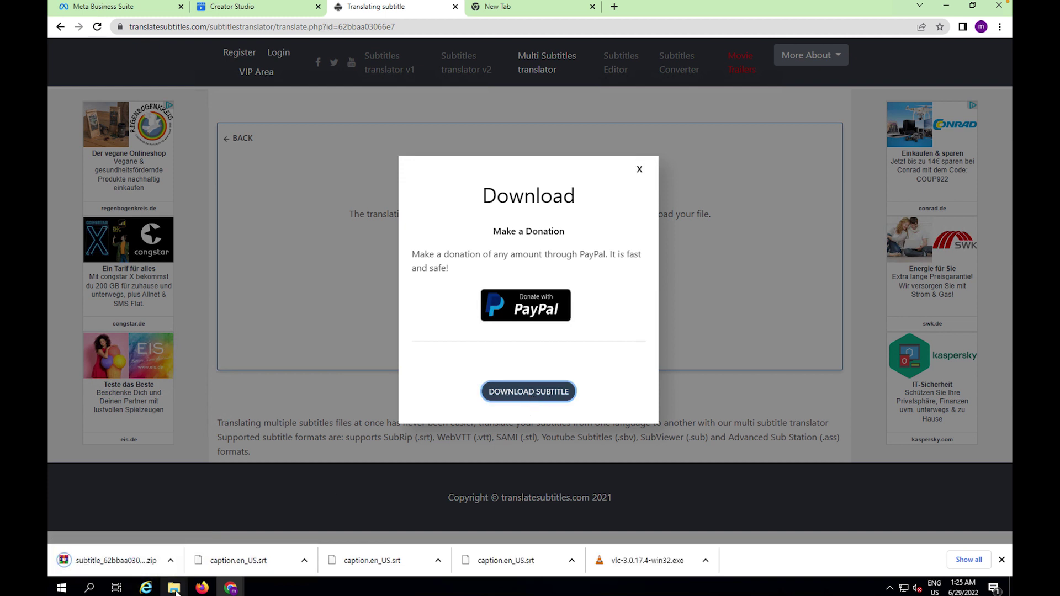
- Switch to the Downloads folder in File Explorer and delete the three original SRT files
mouse_move(174, 590)
left_click(214, 548)
left_click_drag(323, 150, 184, 89)
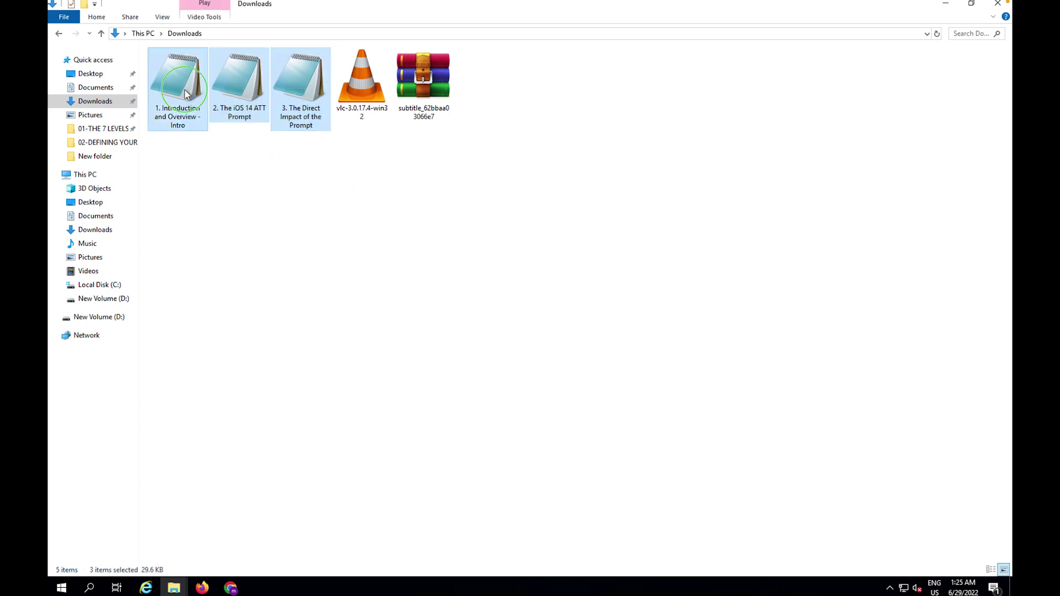
right_click(184, 89)
left_click(246, 281)
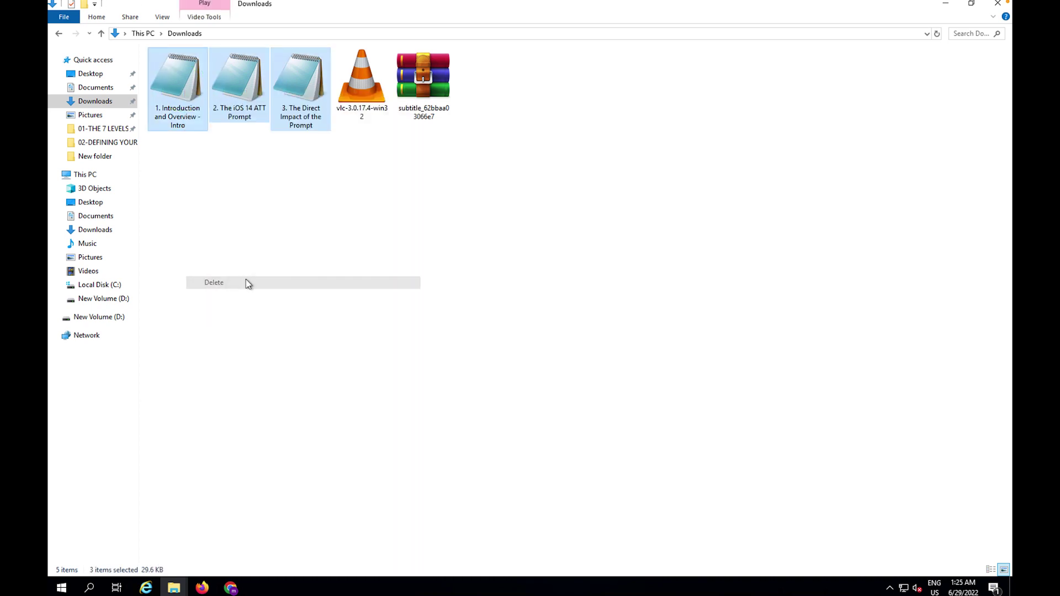
- Extract the downloaded subtitle archive into the Downloads folder and move the three extracted SRT files to New folder
right_click(247, 78)
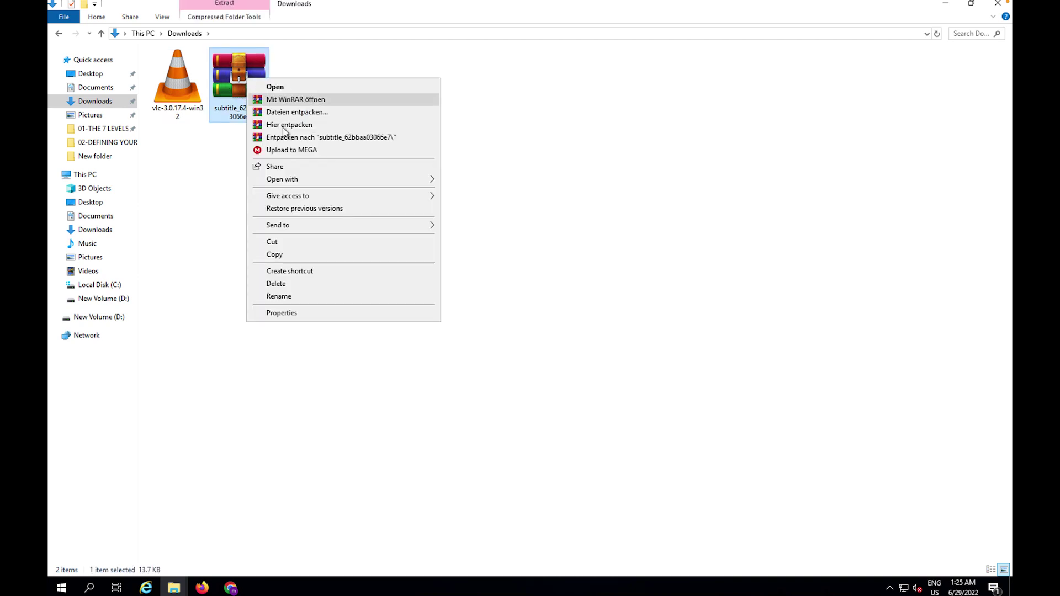
left_click(303, 127)
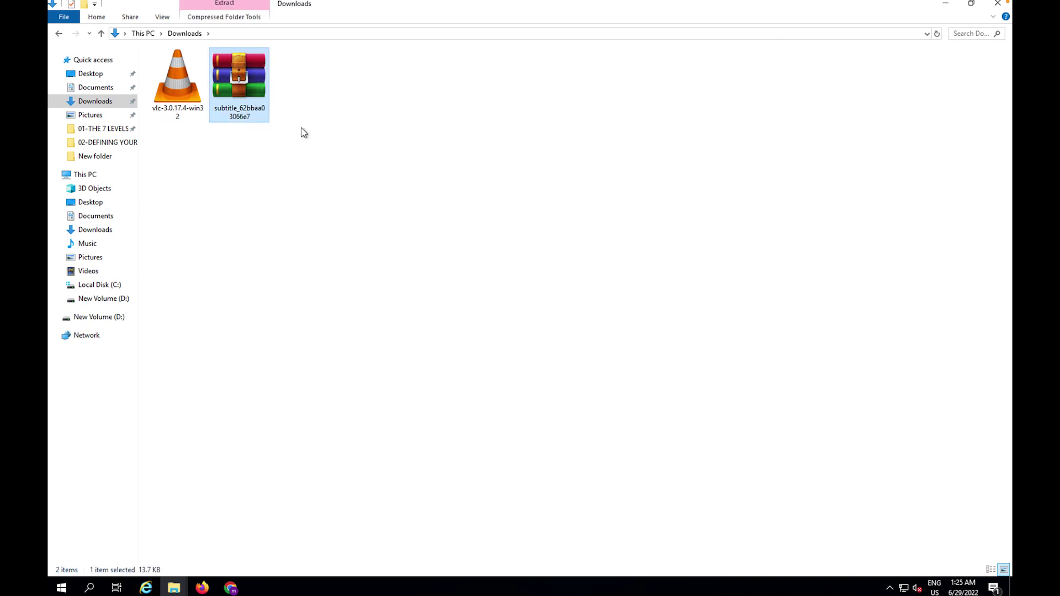
left_click_drag(502, 158, 110, 157)
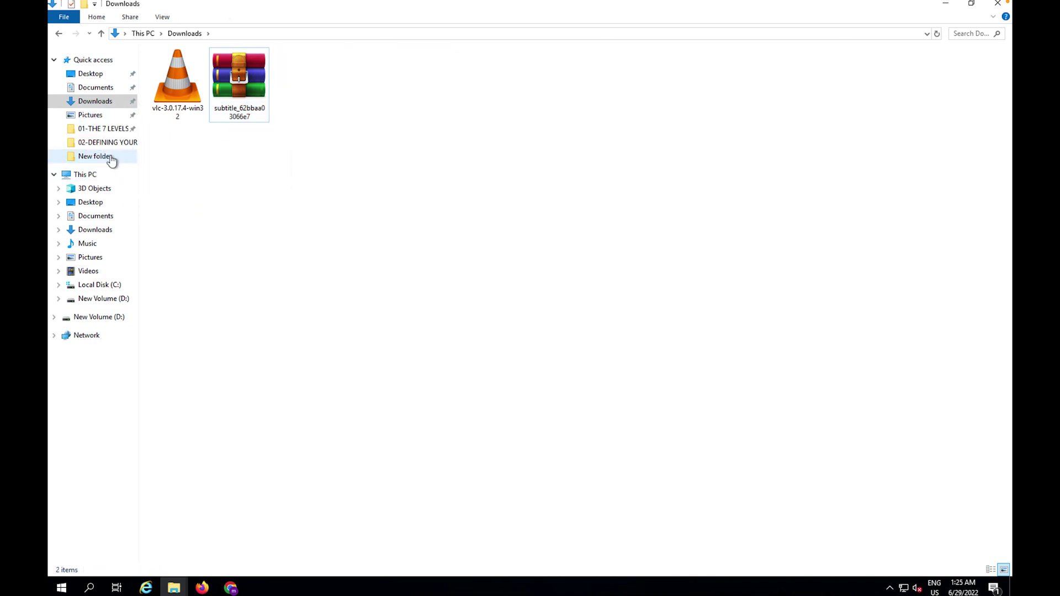
- In New folder, review the translated "3. The Direct Impact of the Prompt" SRT in Notepad and select it together with its matching video
left_click(111, 157)
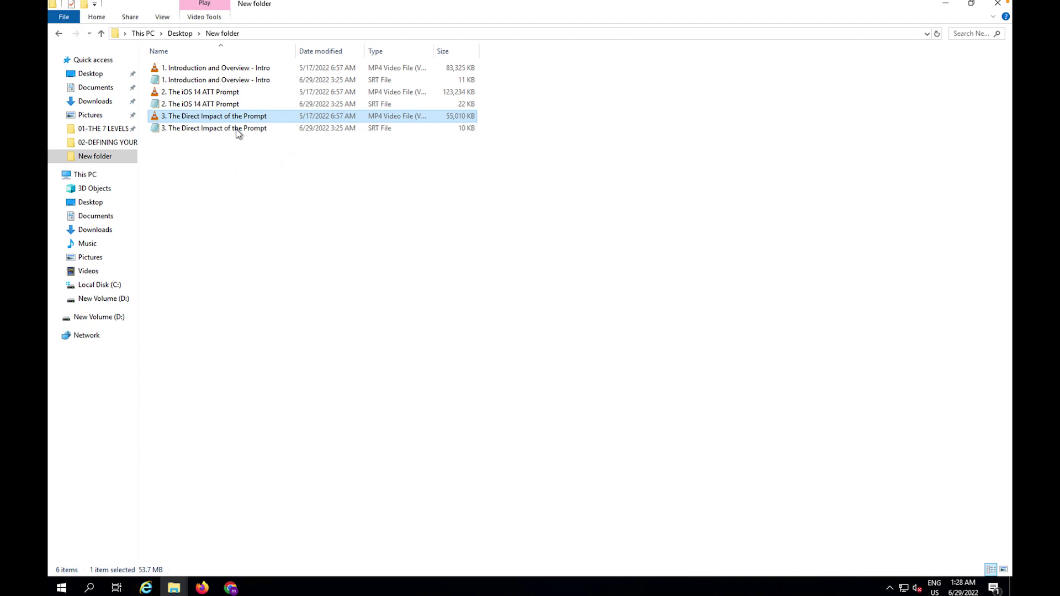
left_click(239, 129)
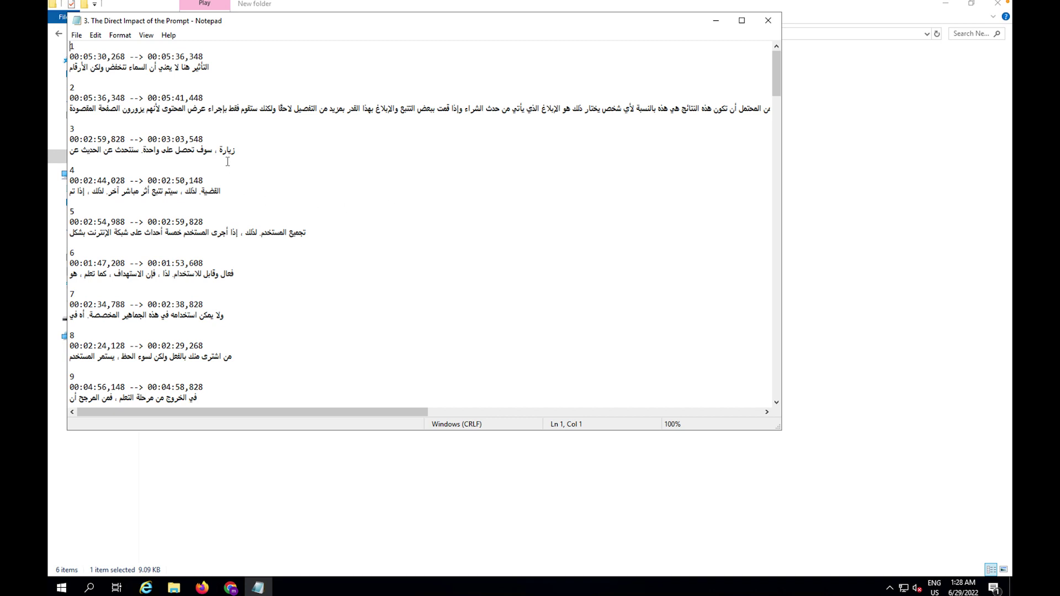
left_click(768, 20)
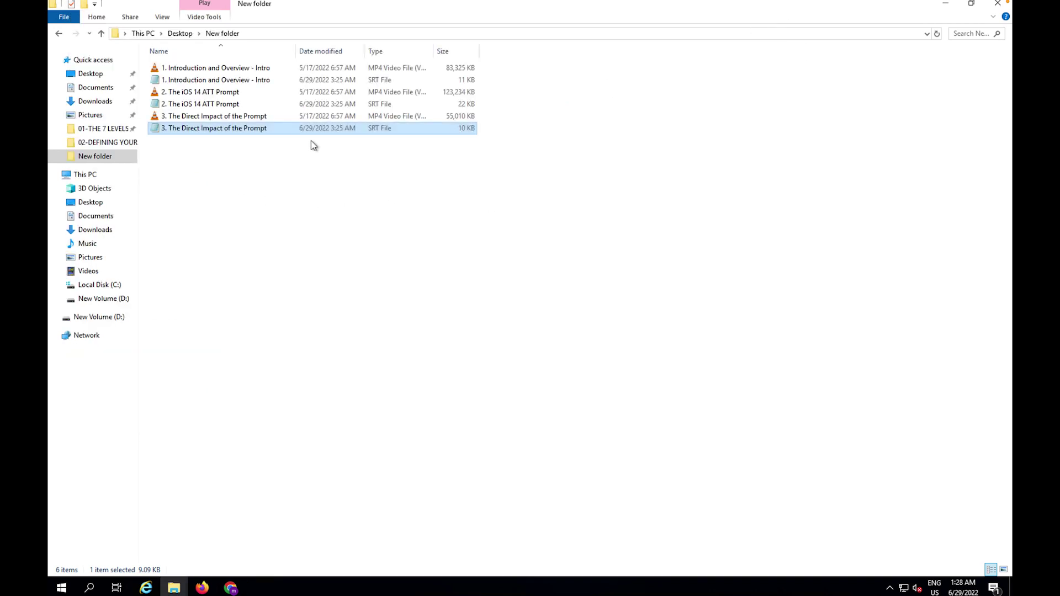
left_click_drag(273, 172, 231, 121)
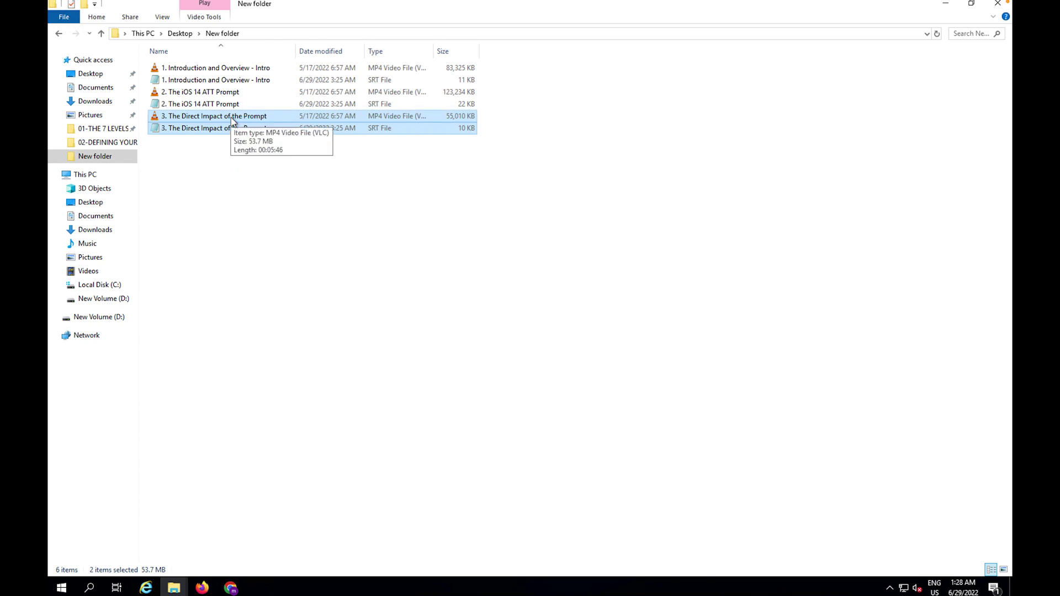
- Switch to the Downloads folder in Finder on the Mac and open "3. The Direct Impact of the Prompt.mp4" with Cisdem Video Player
key("ctrl+Left")
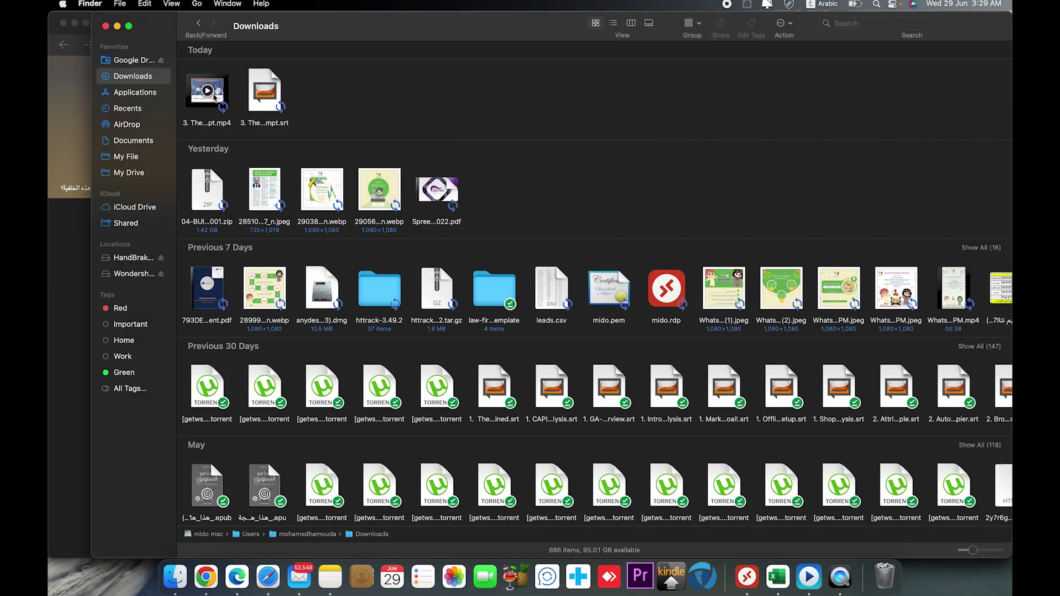
right_click(222, 94)
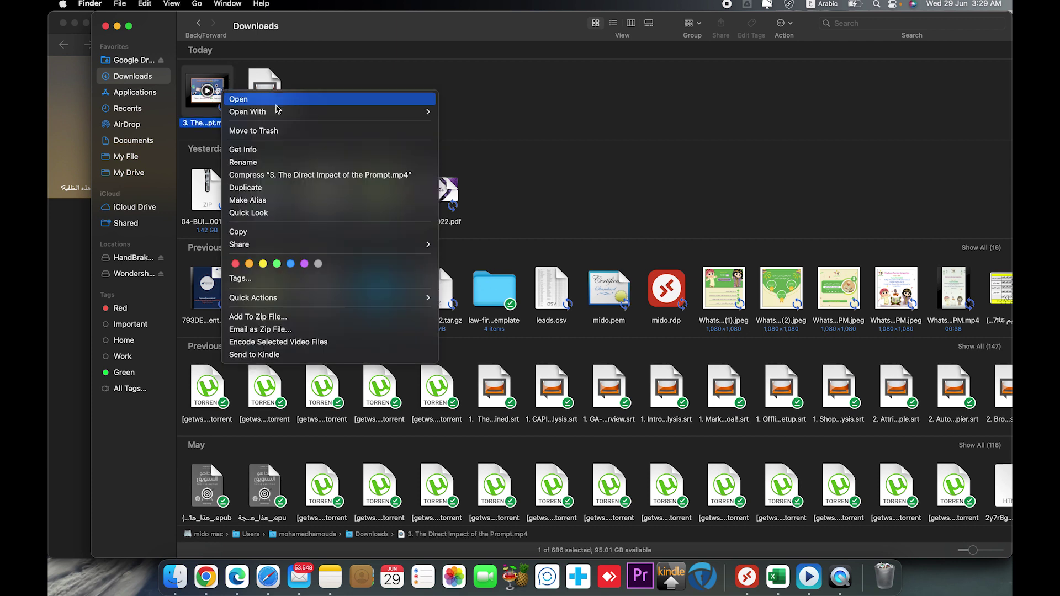
mouse_move(426, 111)
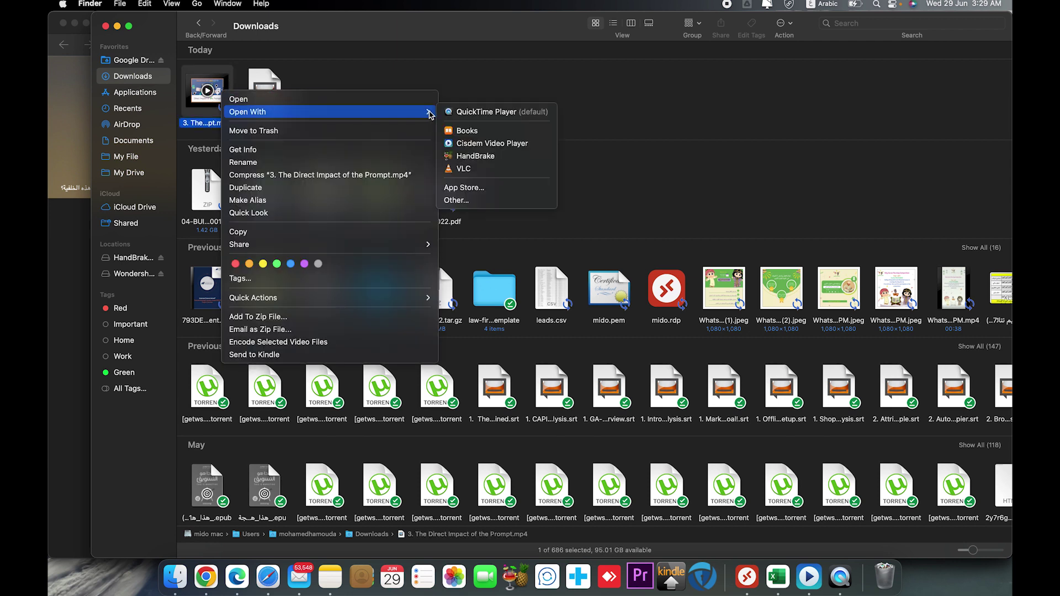
left_click(488, 144)
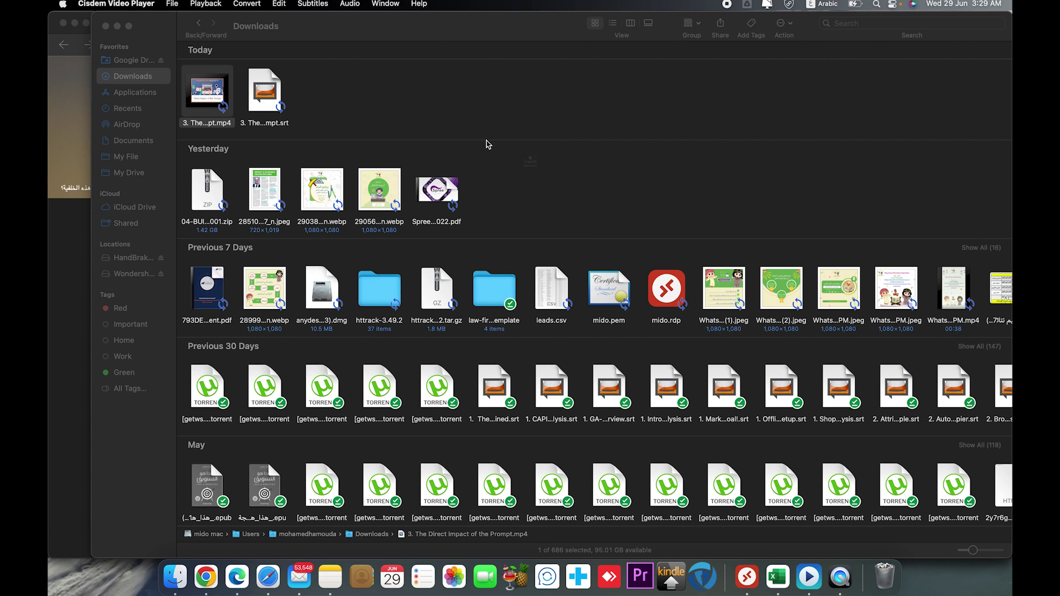
left_click(559, 212)
left_click(798, 584)
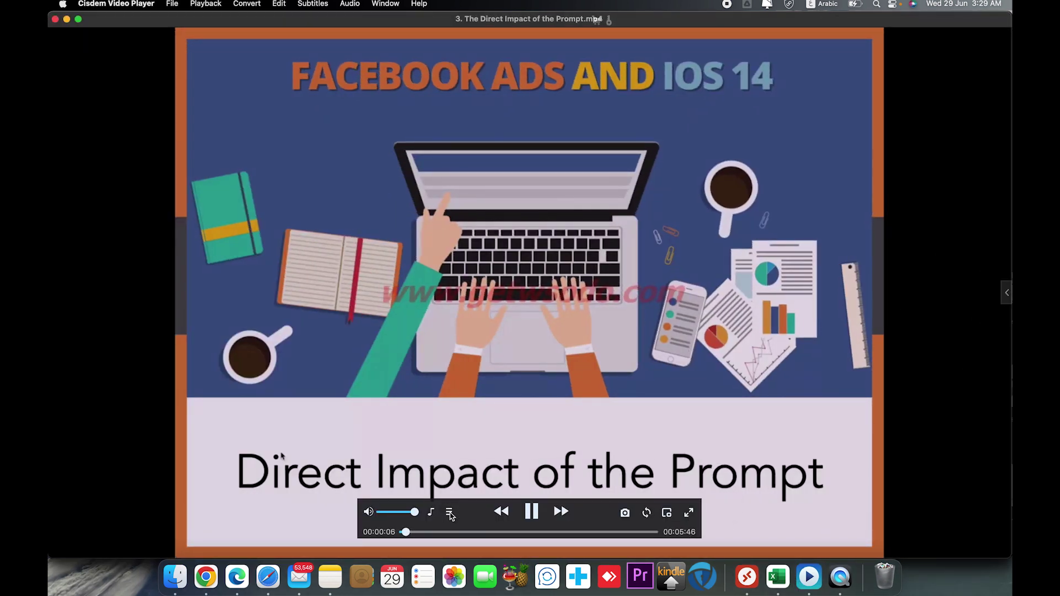
- Turn on the translated Arabic subtitle track for the playing video and pause playback
left_click(450, 514)
left_click(478, 494)
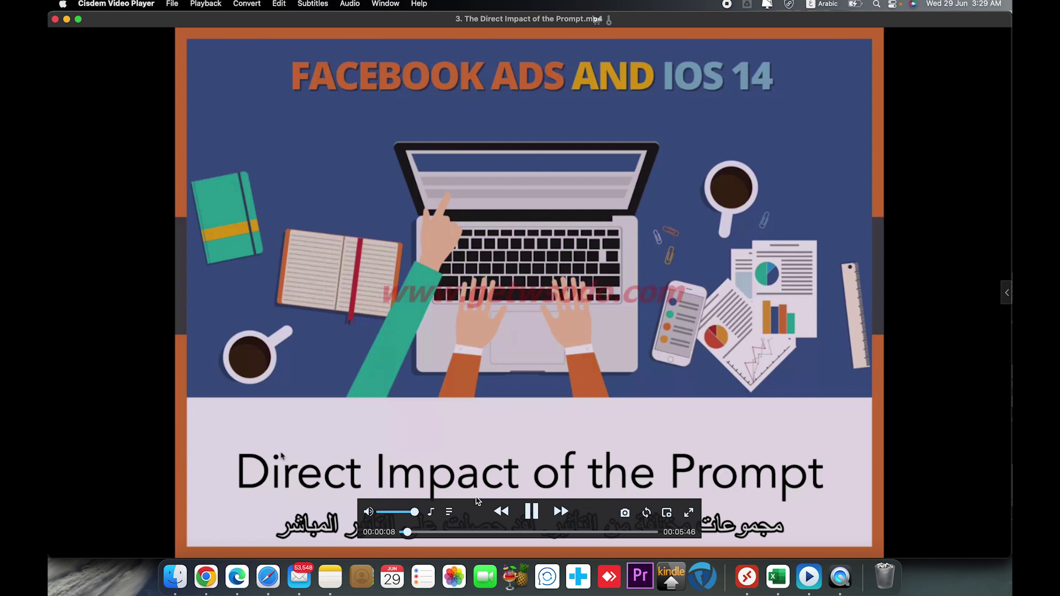
key("space")
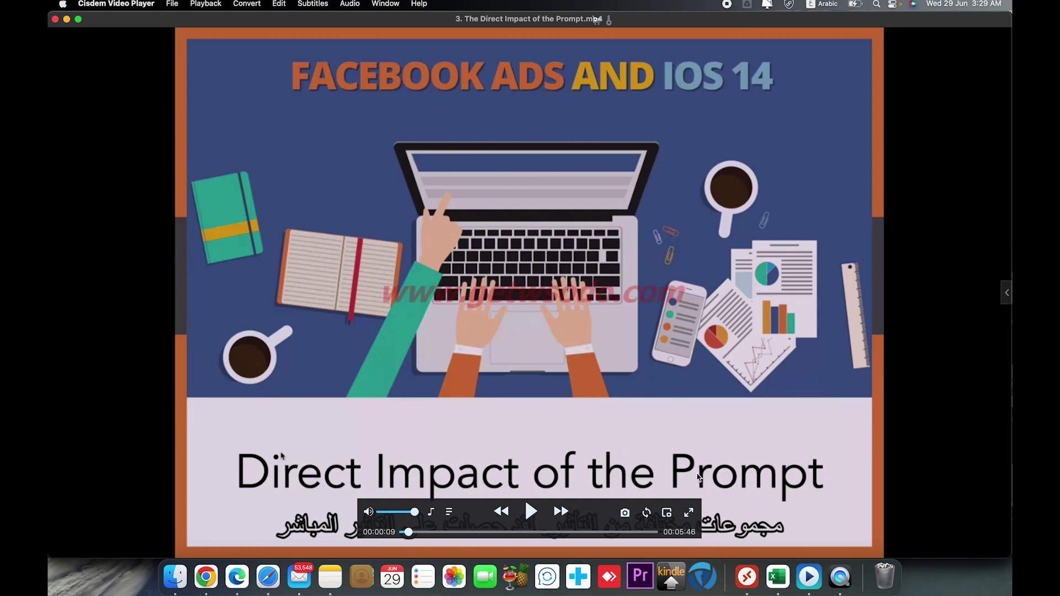